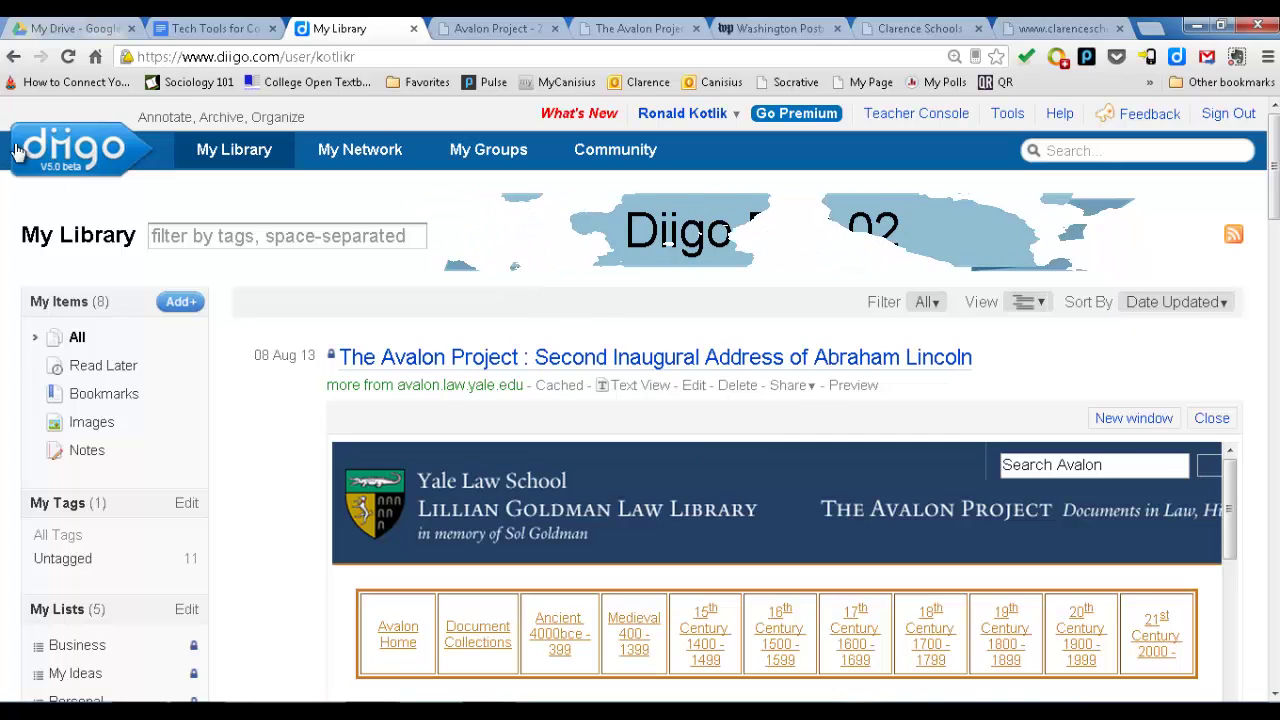
# - Reload My Library and scroll through the 8 annotated bookmarks, back to the Lincoln address
pyautogui.click(237, 157)
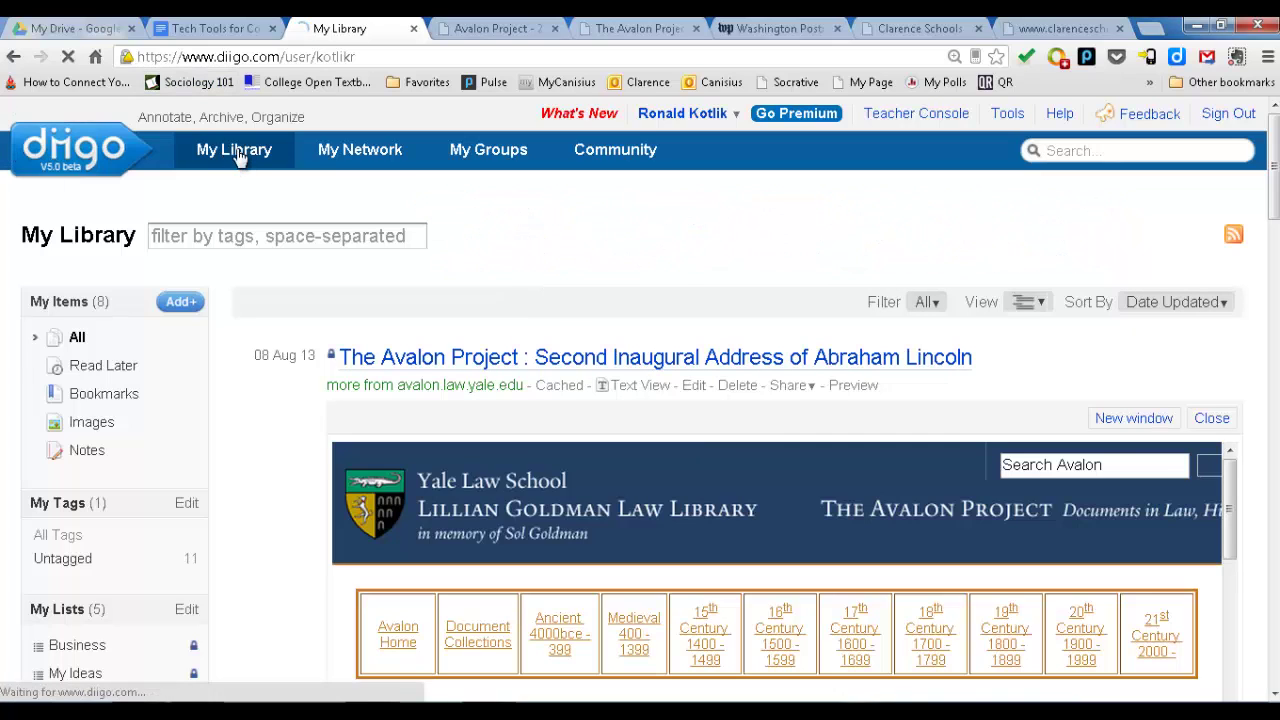
pyautogui.scroll(-4, 600, 320)
pyautogui.scroll(-10, 592, 328)
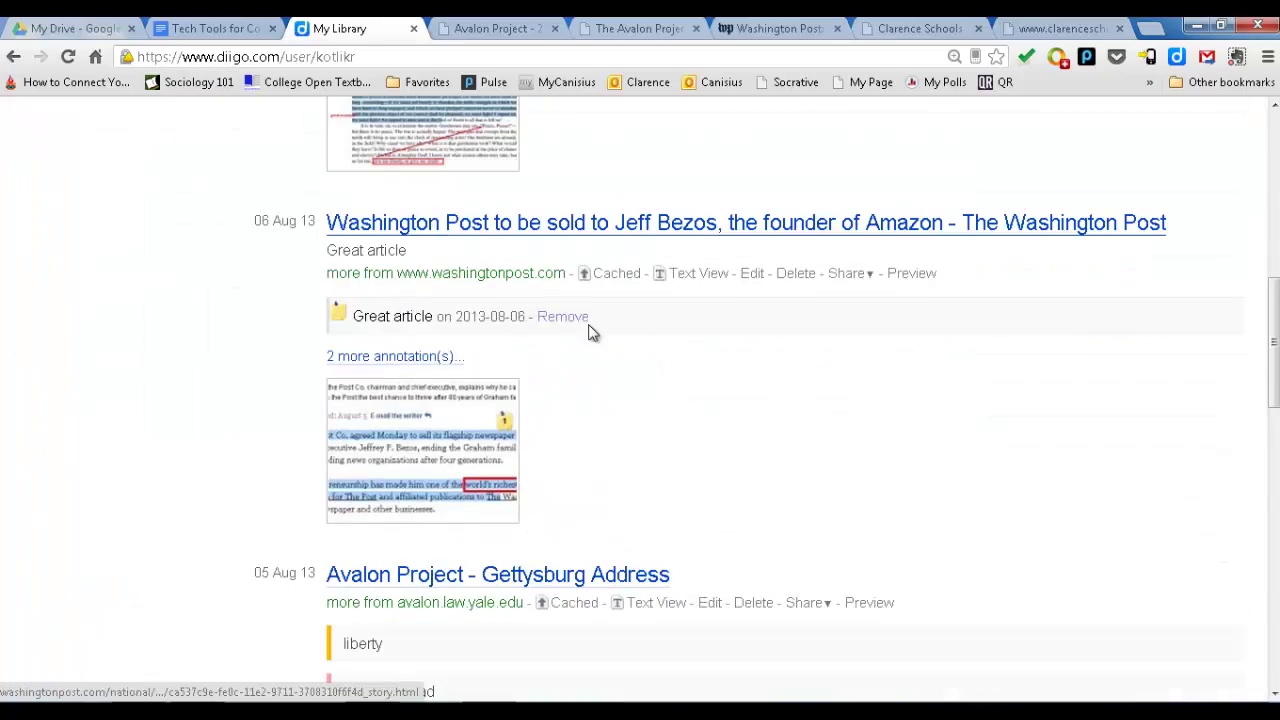
pyautogui.scroll(-2, 592, 328)
pyautogui.scroll(15, 597, 320)
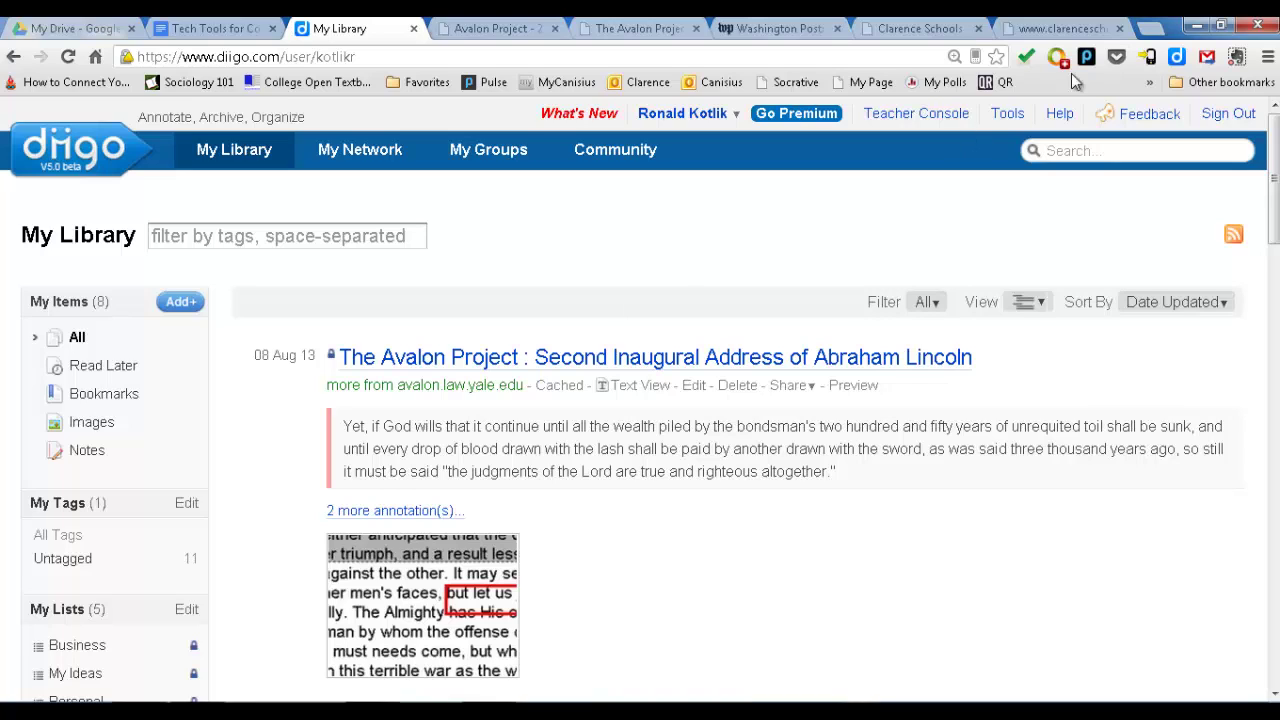
# - Go to the Teacher Console, which lists AP US 05, and start a new class group
pyautogui.click(940, 118)
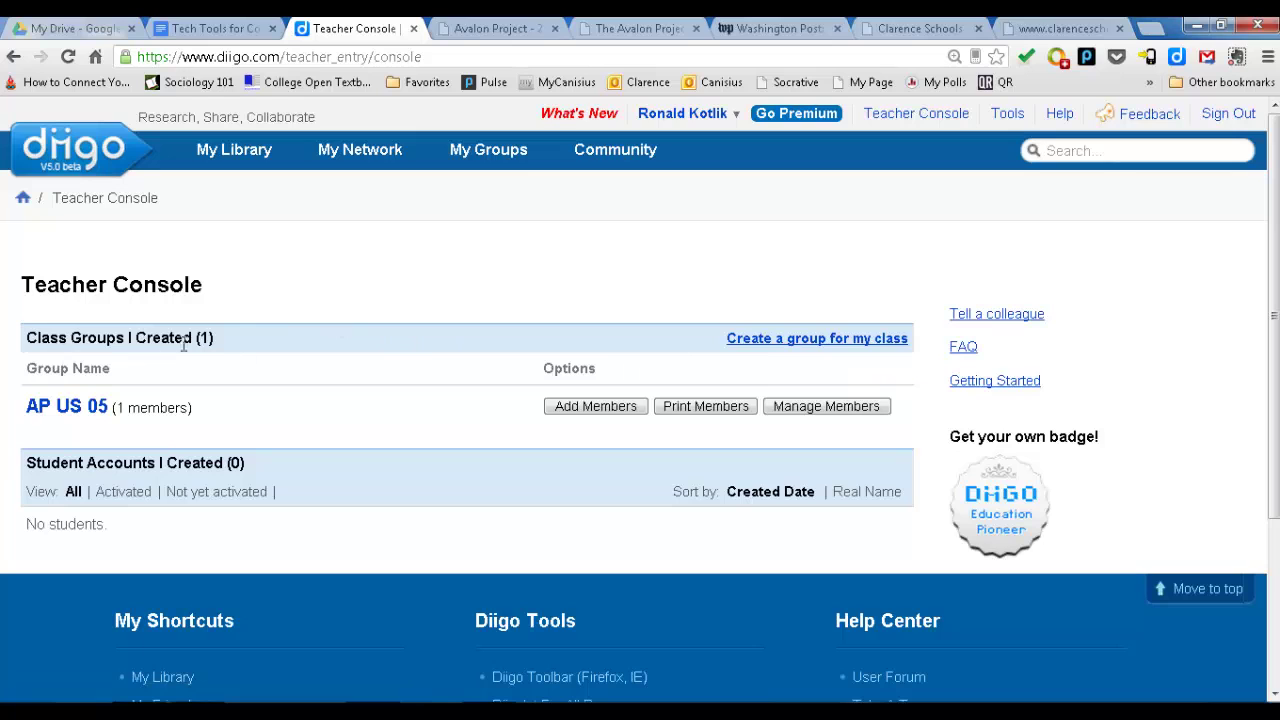
pyautogui.click(786, 342)
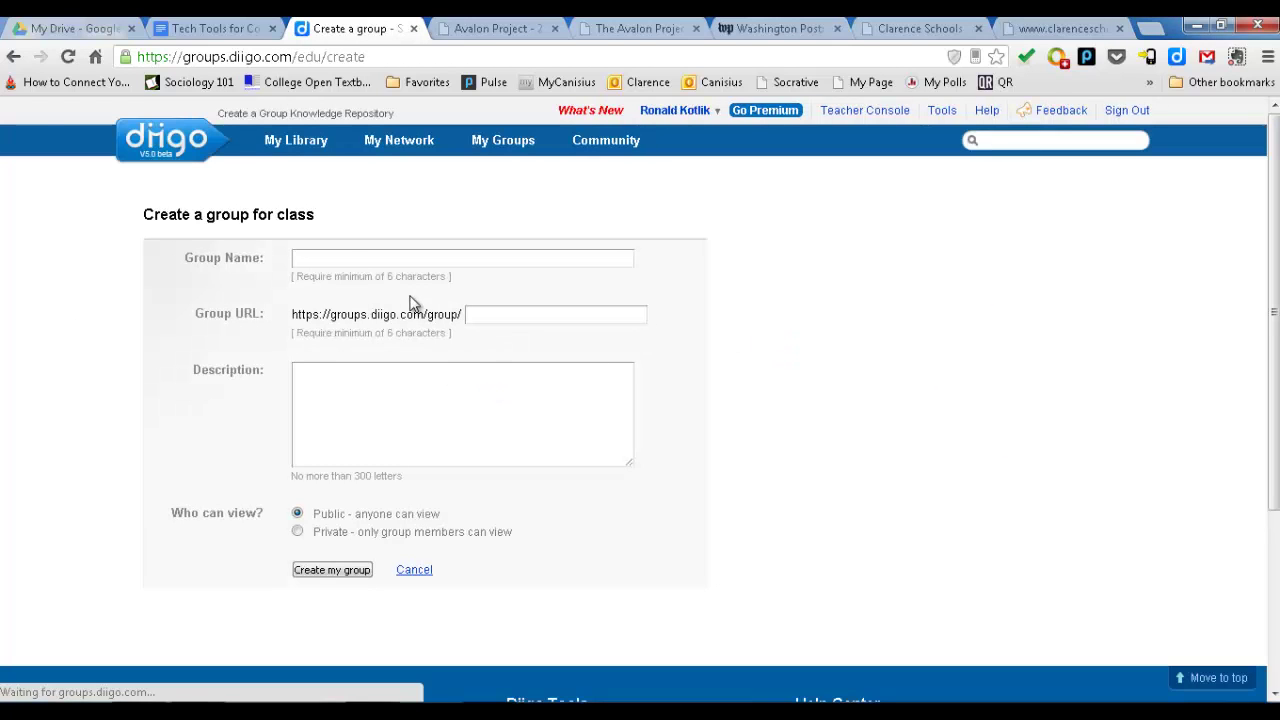
# - Visit the empty Group Name, Group URL and Description fields, then cancel without creating a group
pyautogui.click(309, 259)
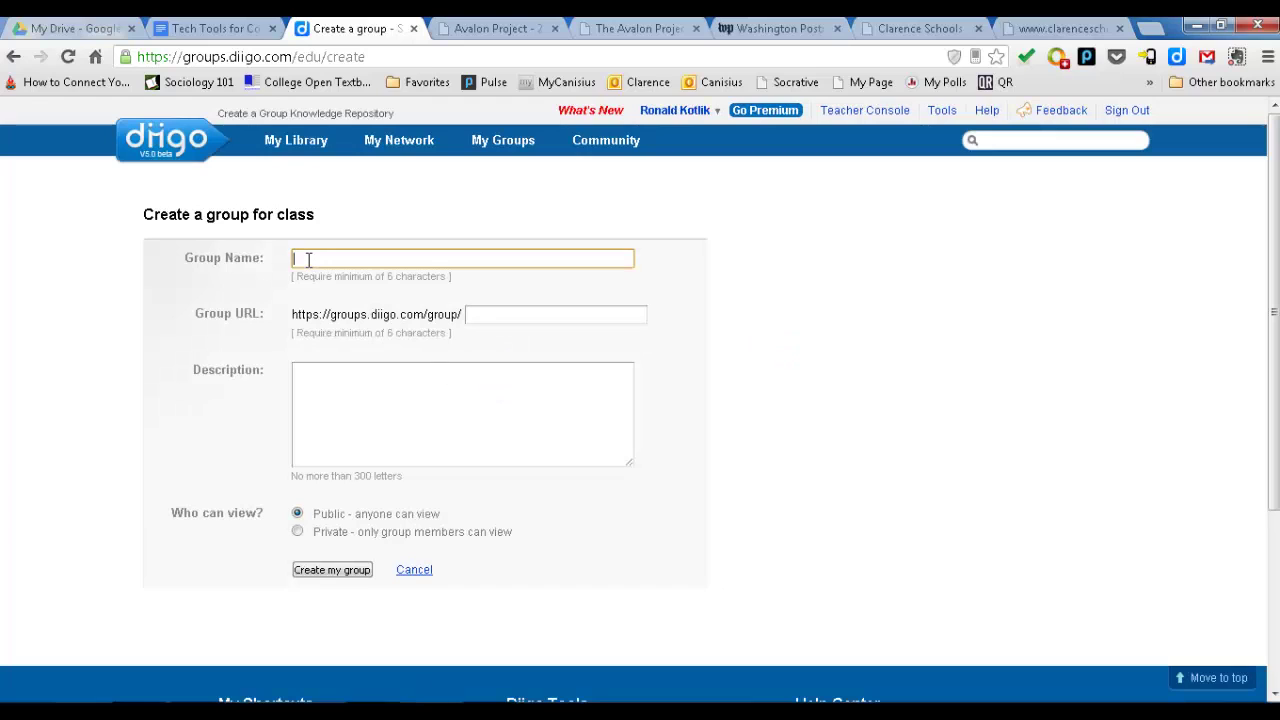
pyautogui.click(532, 318)
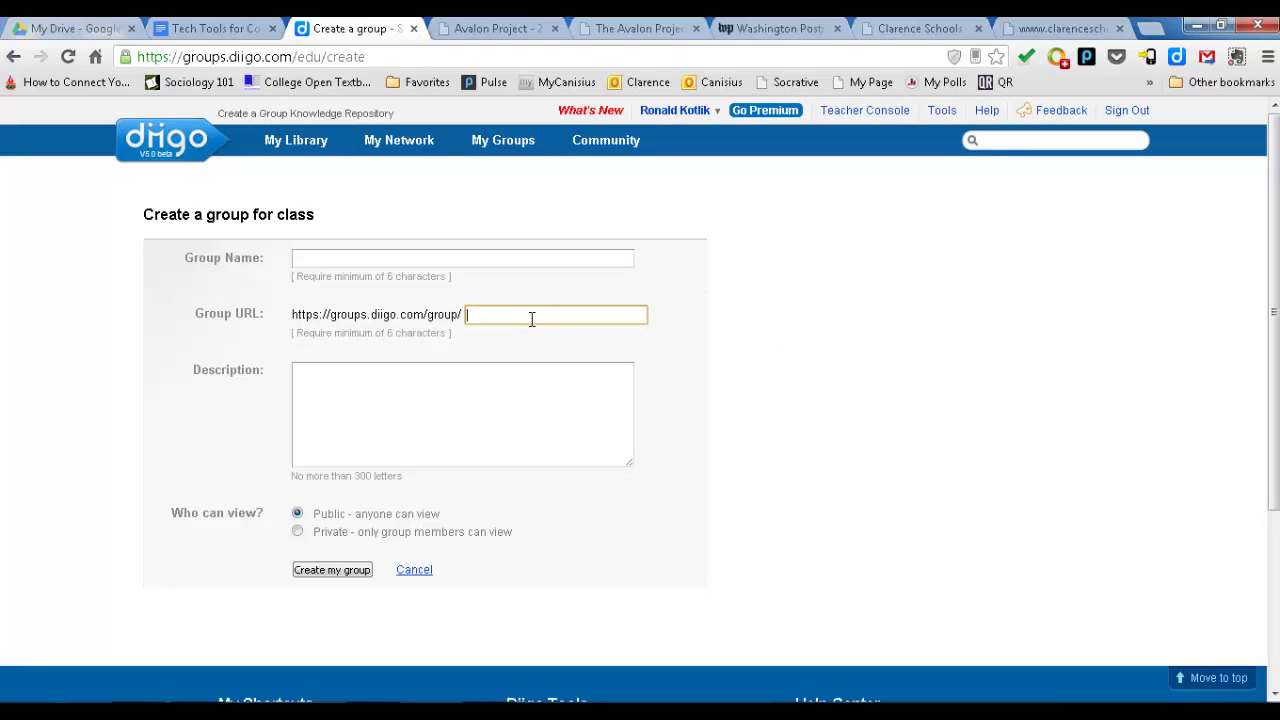
pyautogui.click(343, 370)
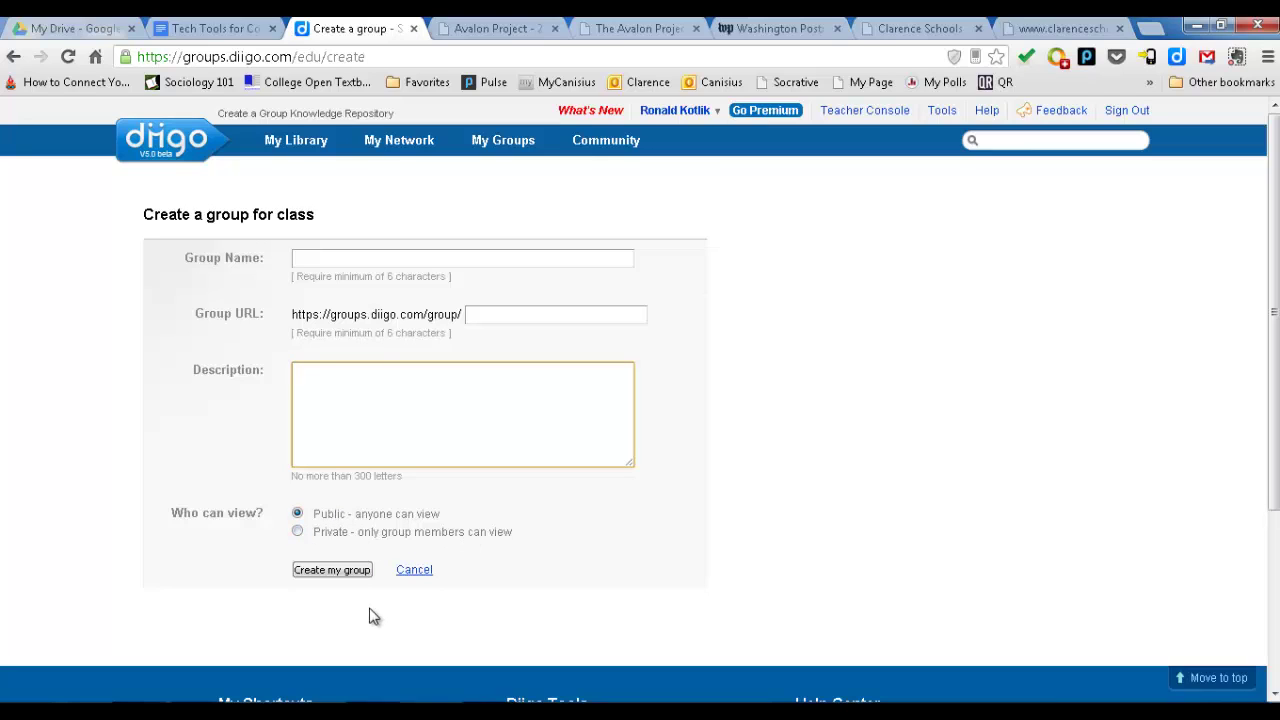
pyautogui.click(425, 573)
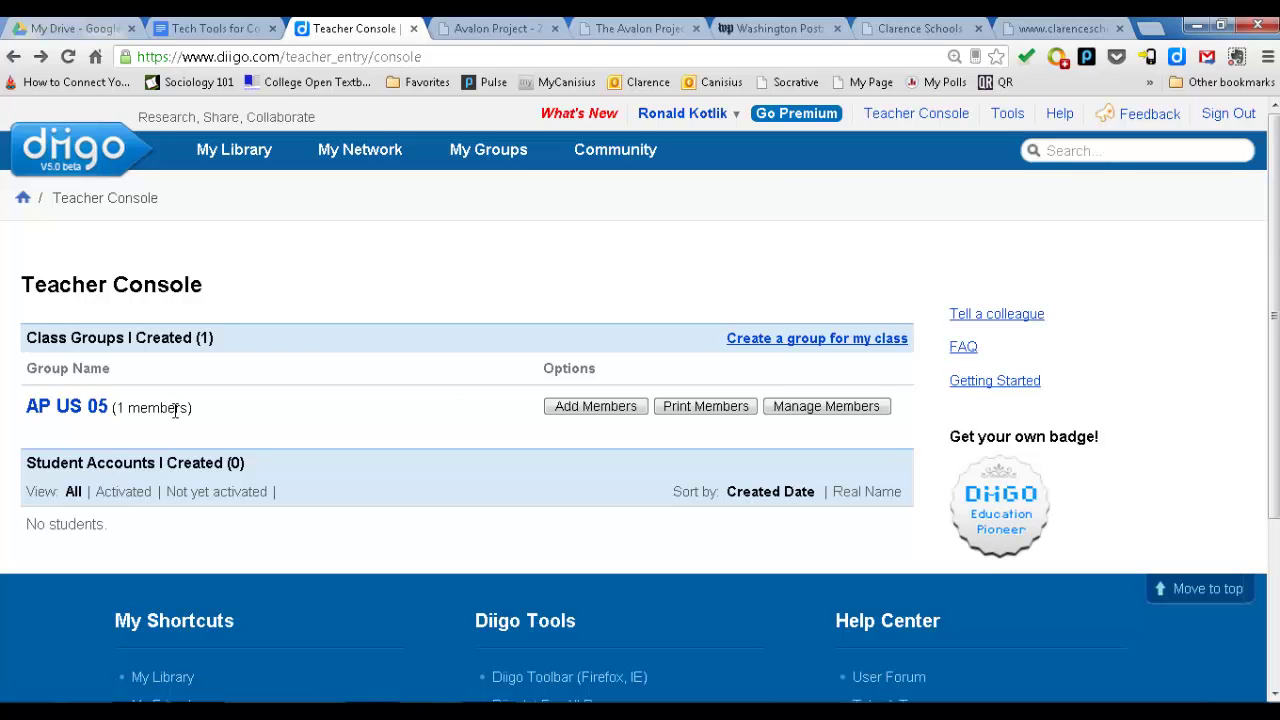
pyautogui.click(600, 418)
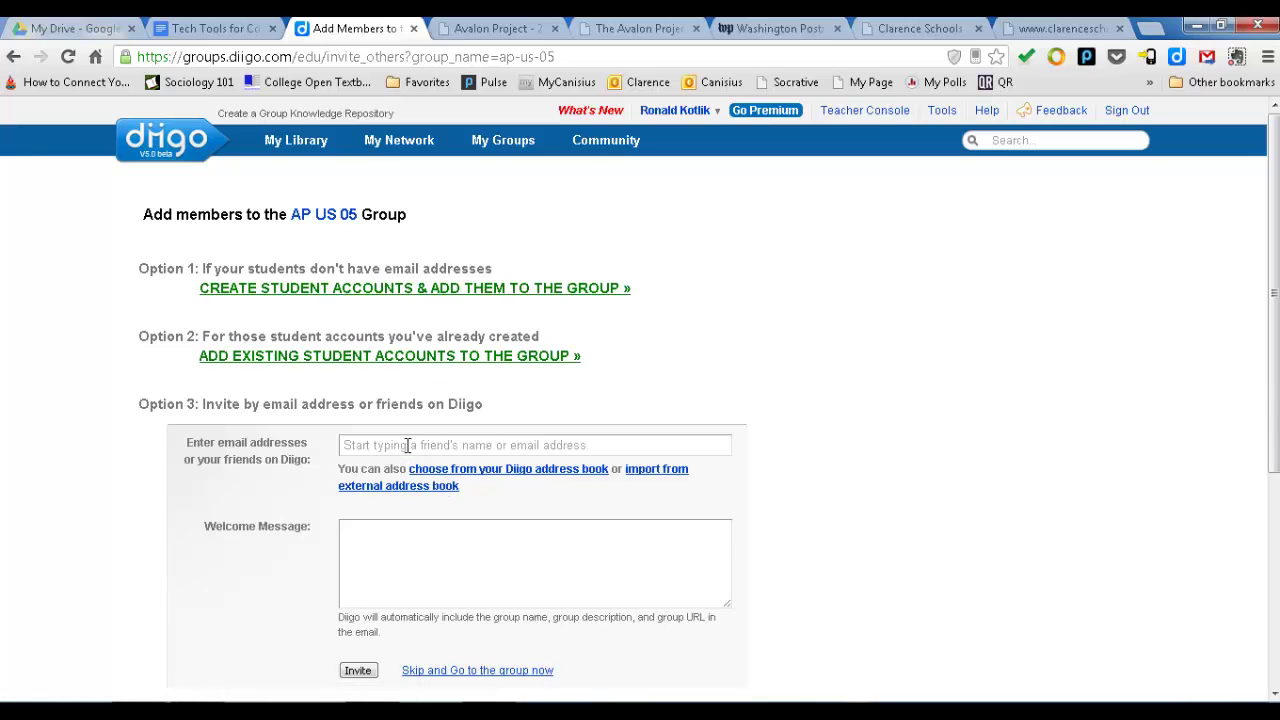
pyautogui.scroll(-2, 405, 470)
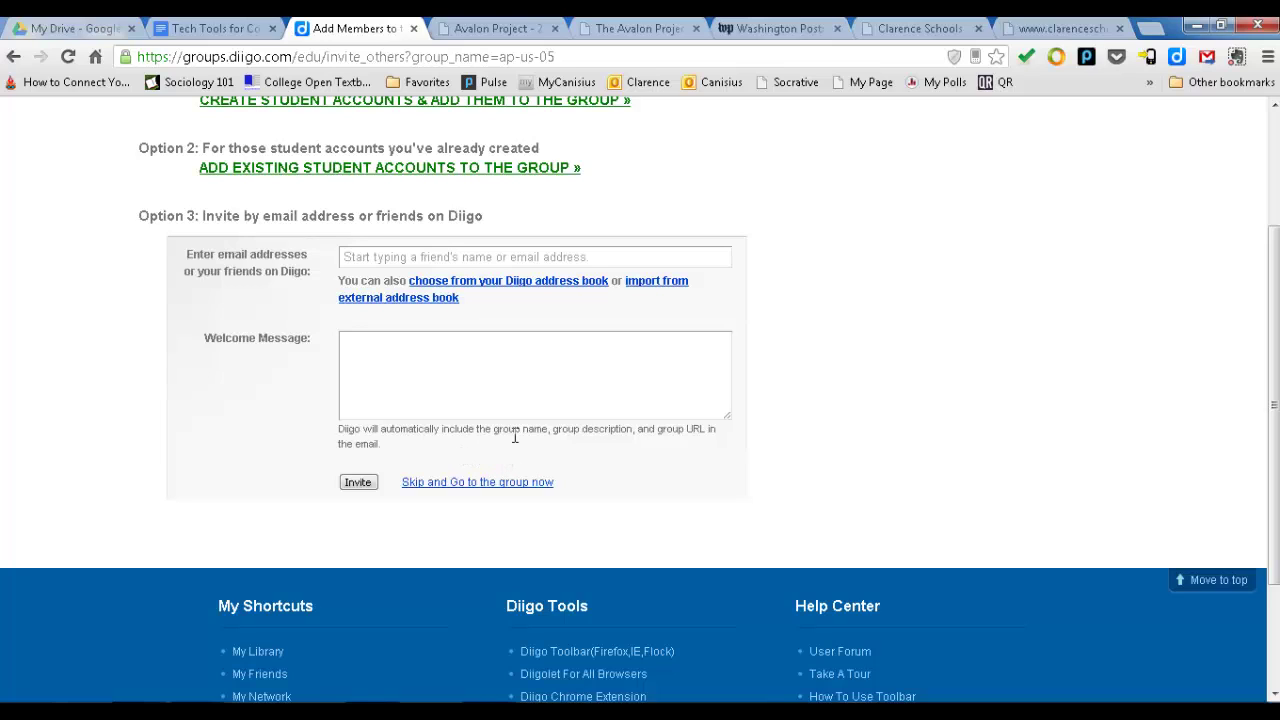
pyautogui.scroll(2, 623, 470)
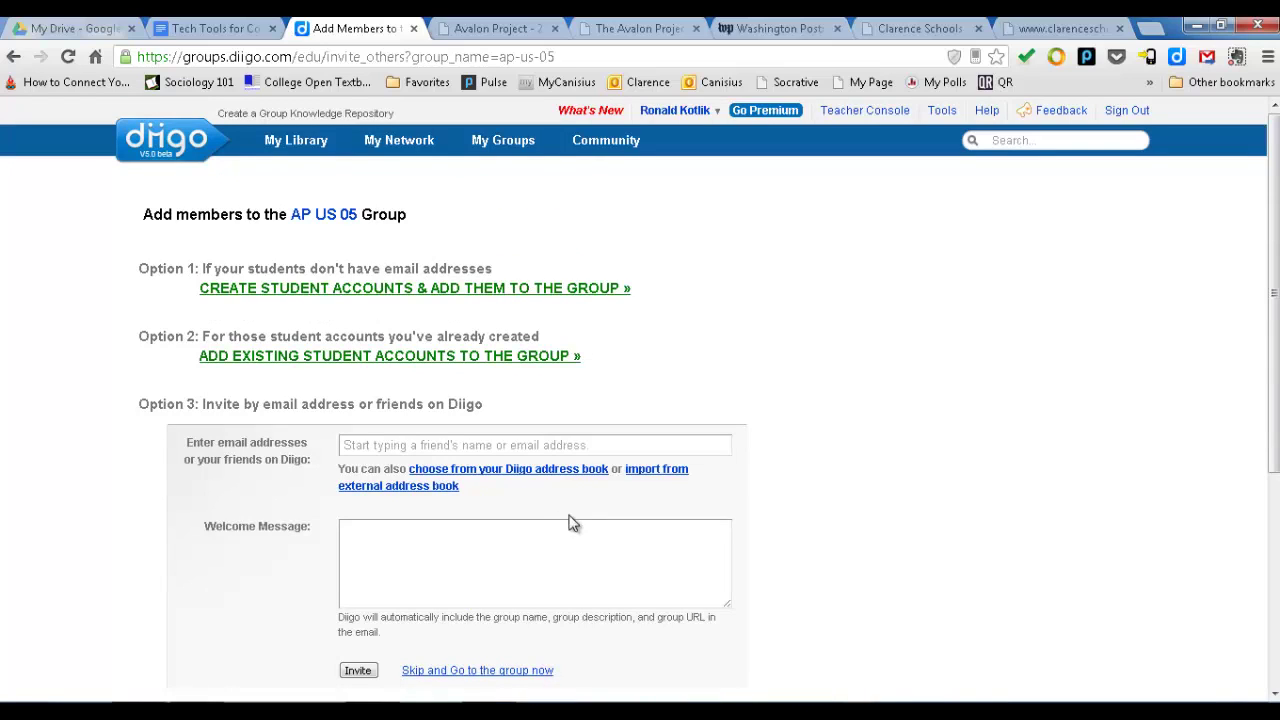
pyautogui.click(13, 56)
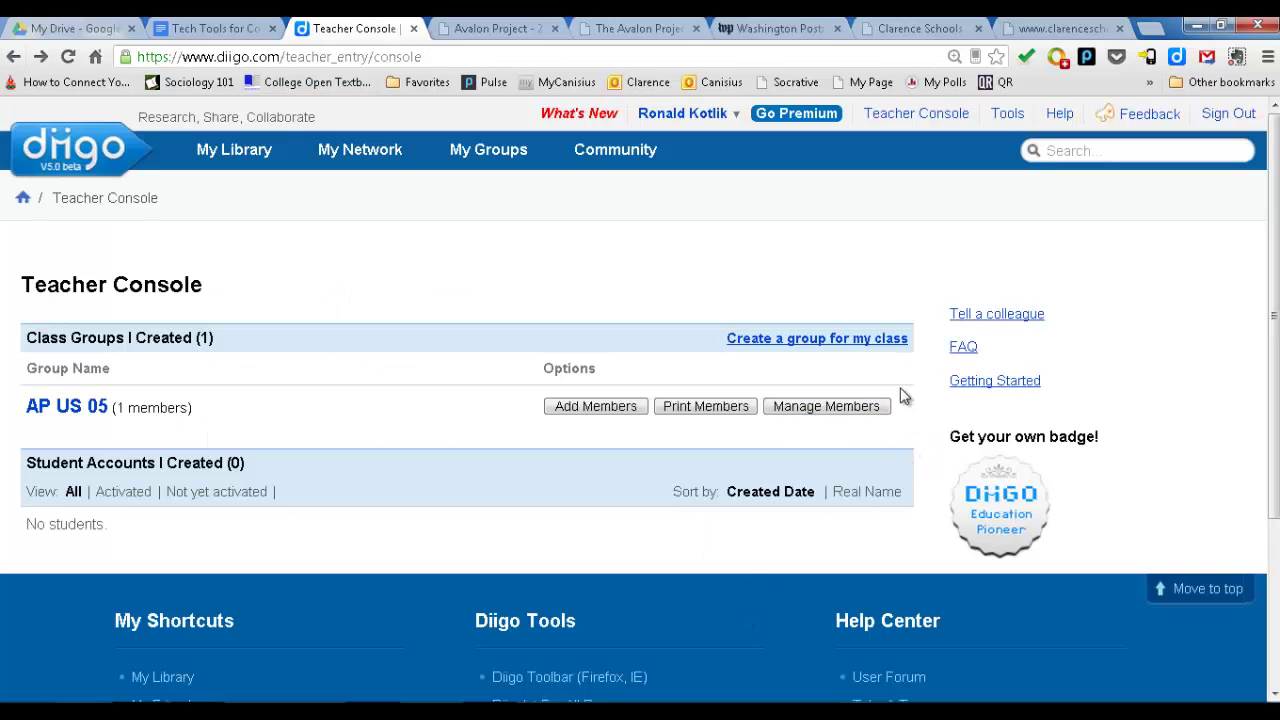
# - Check AP US 05's member list, which holds only the owner, then go to the Diigo home page
pyautogui.click(854, 411)
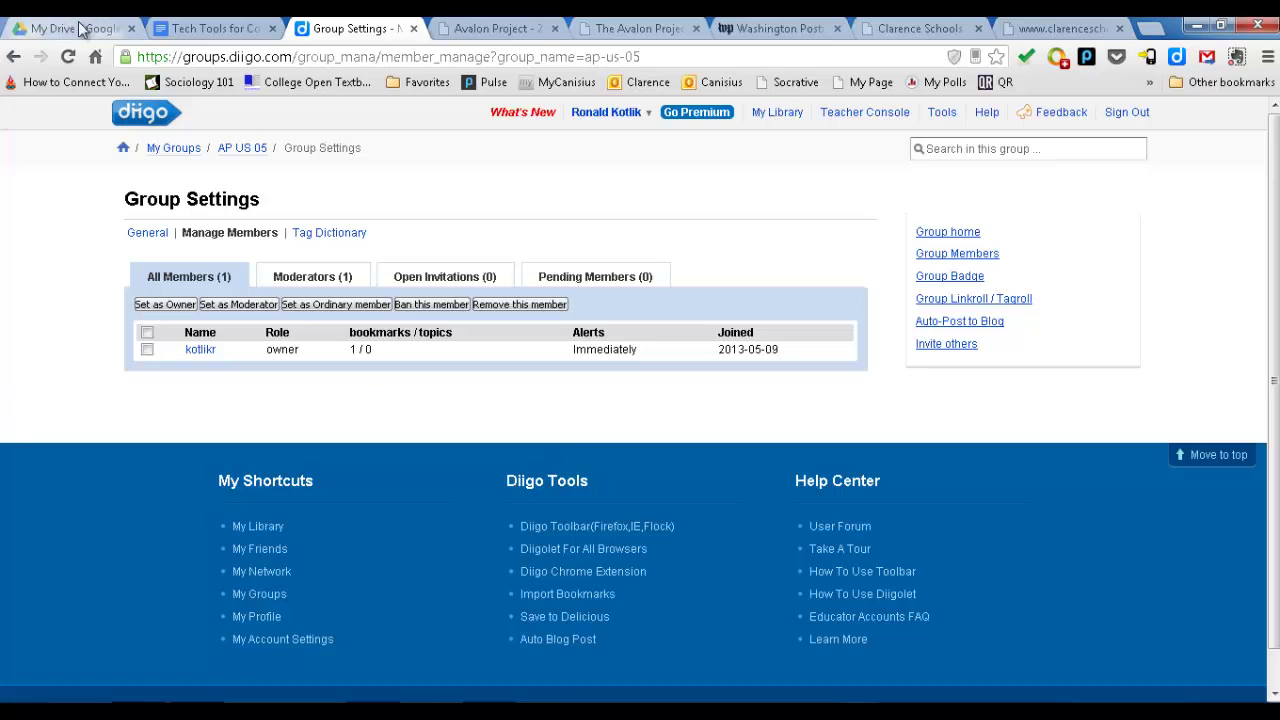
pyautogui.click(151, 124)
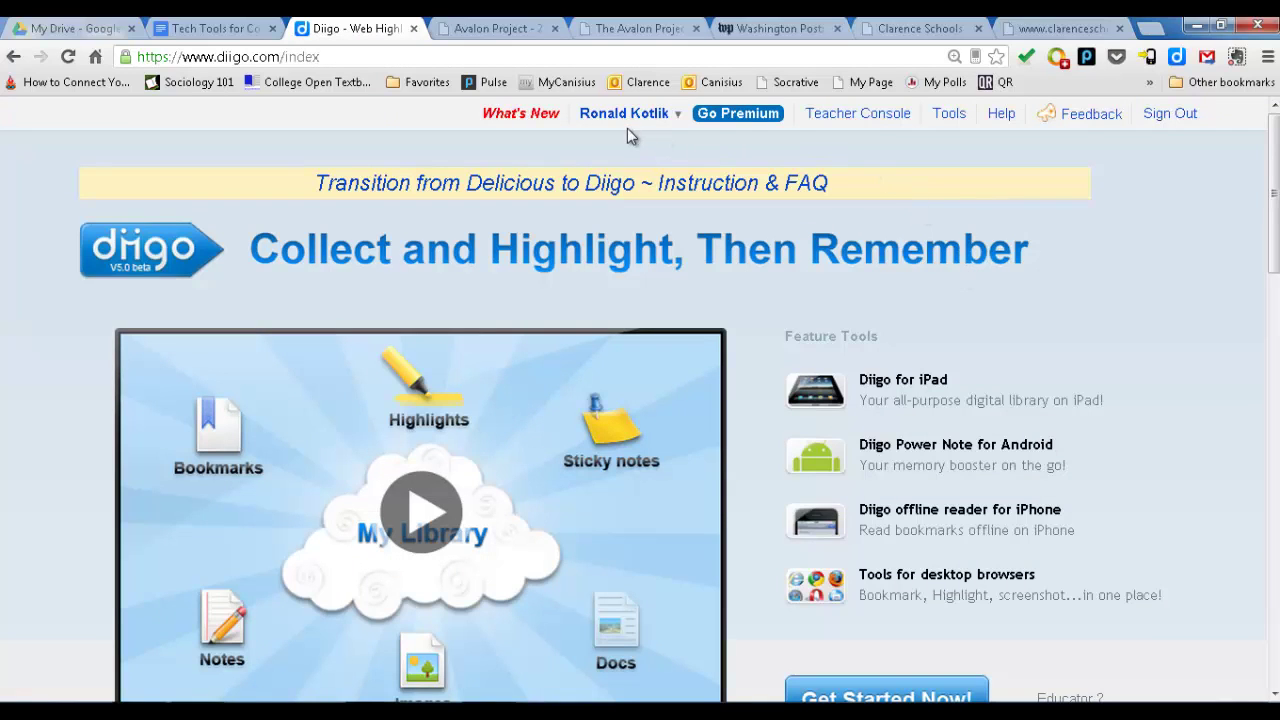
# - Go to My Library via Tools and expand the Avalon Project entry's 2 more annotations
pyautogui.moveTo(632, 118)
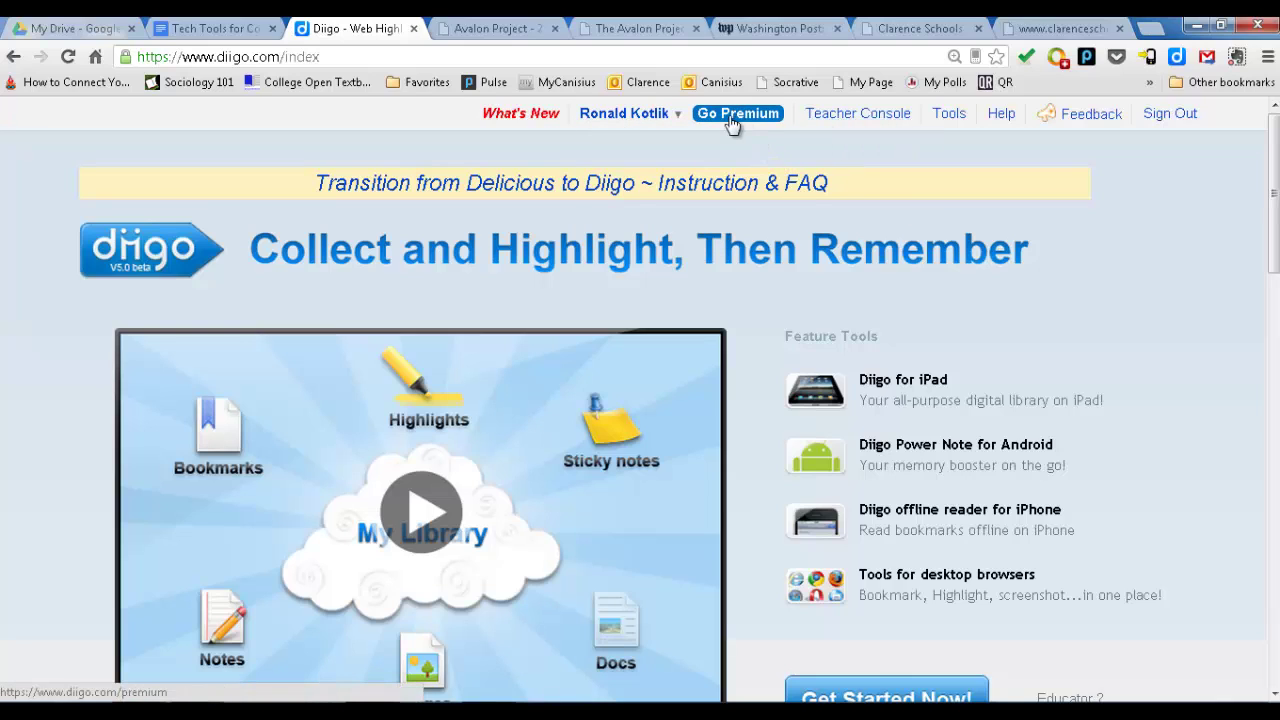
pyautogui.click(949, 117)
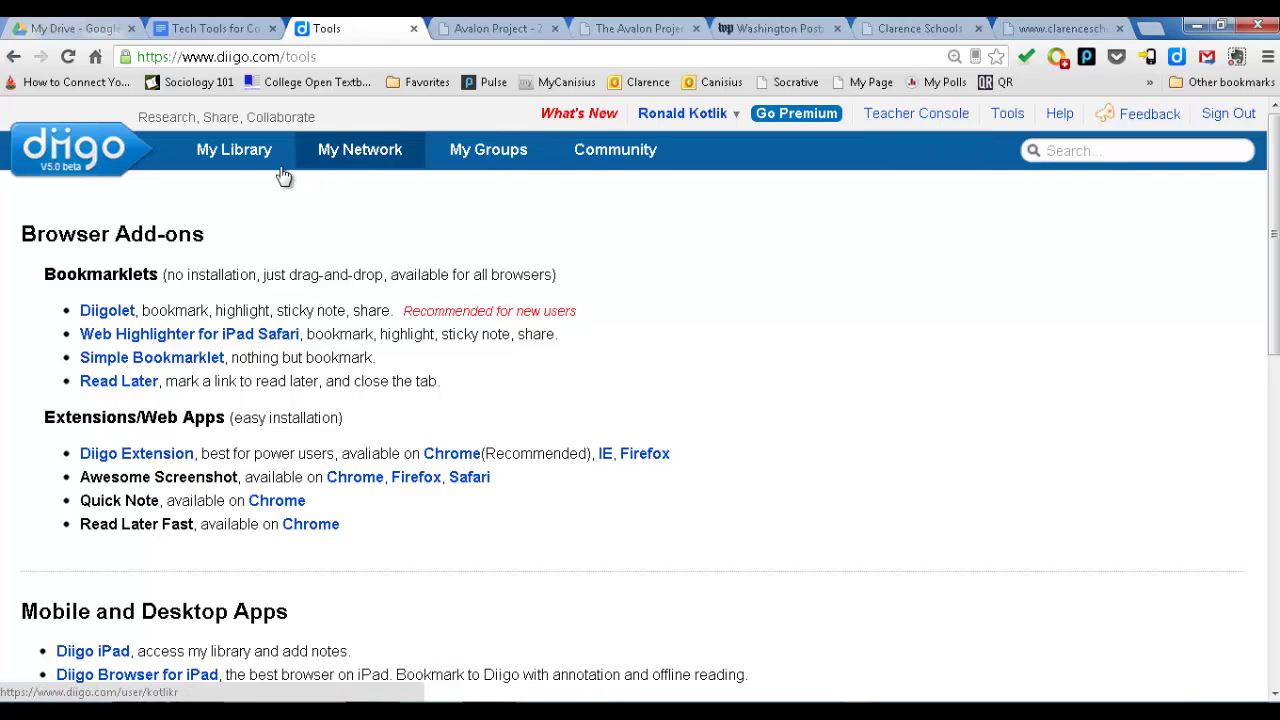
pyautogui.click(238, 158)
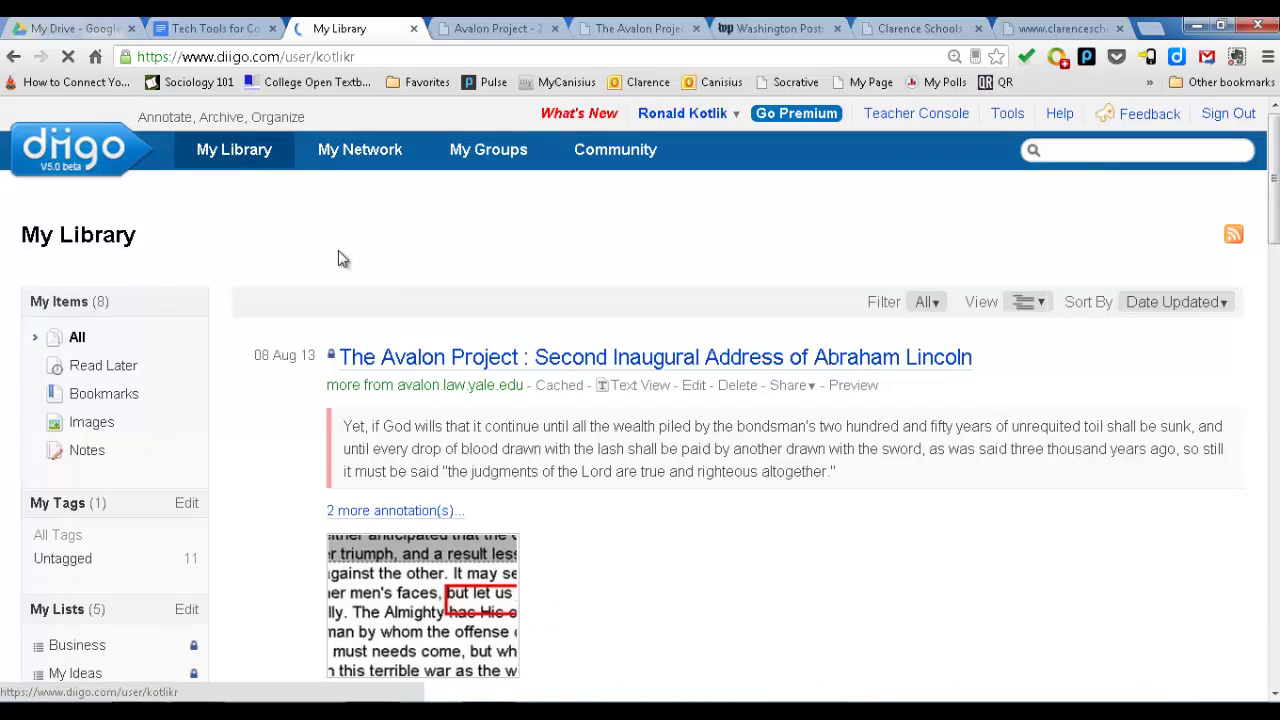
pyautogui.scroll(-4, 646, 360)
pyautogui.scroll(-10, 646, 360)
pyautogui.scroll(10, 649, 363)
pyautogui.scroll(4, 653, 274)
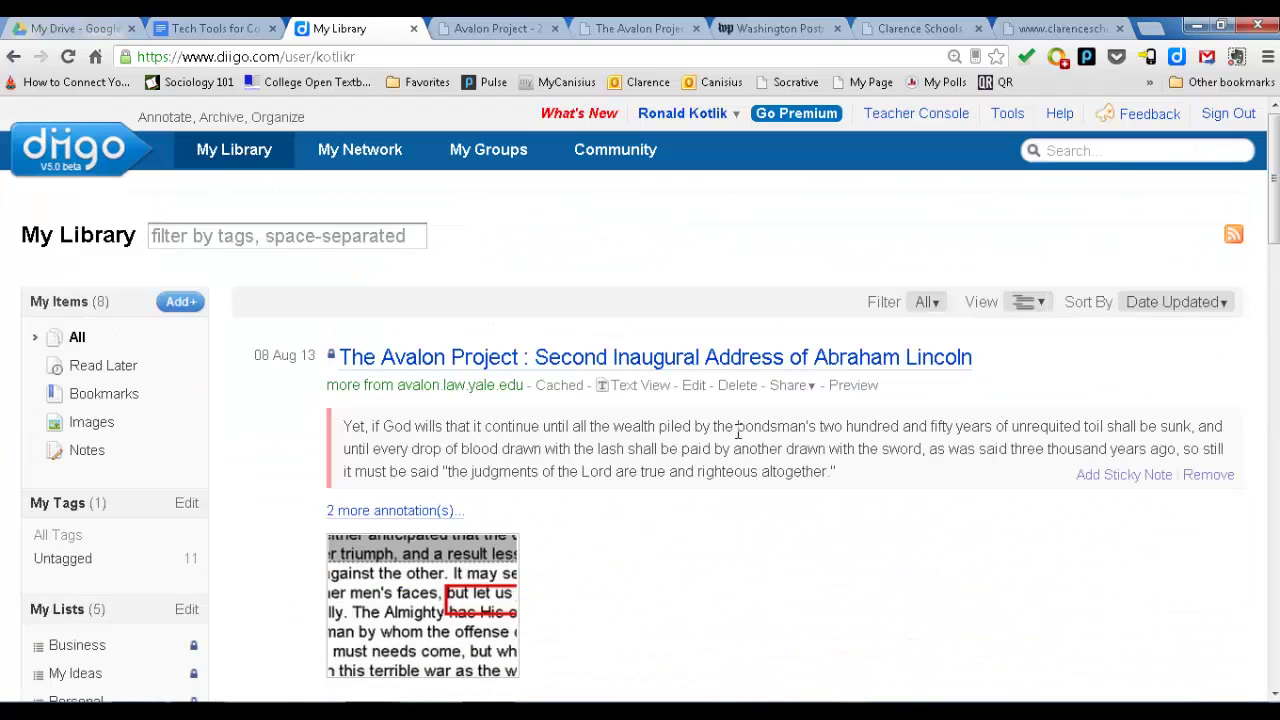
pyautogui.click(440, 511)
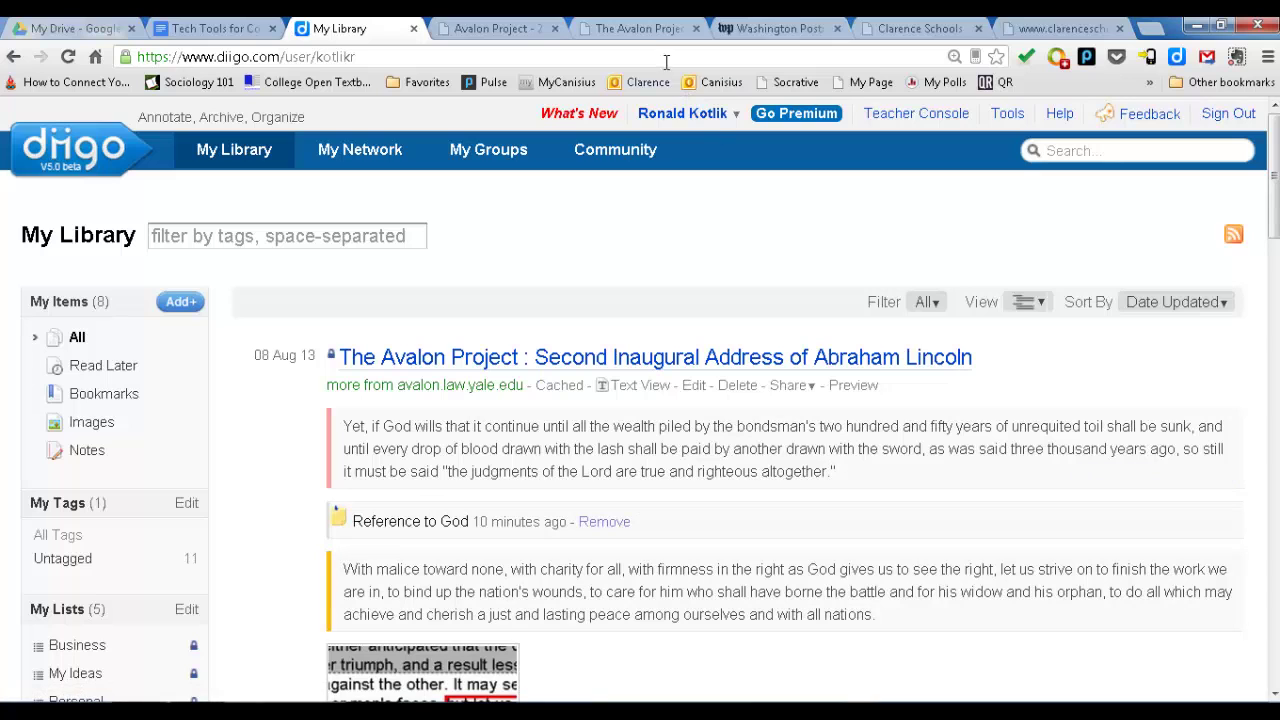
# - On the Avalon Project page, try posting the empty sticky note to AP US 05, then close it unchanged
pyautogui.click(642, 29)
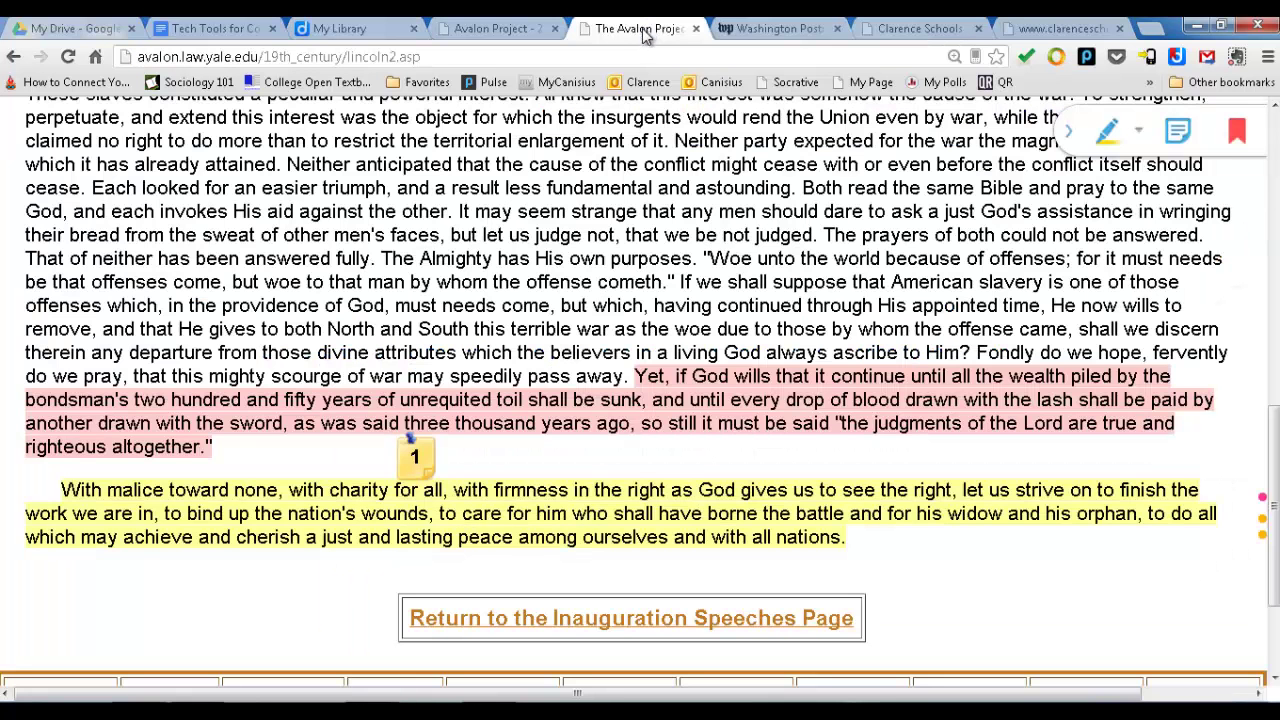
pyautogui.click(414, 462)
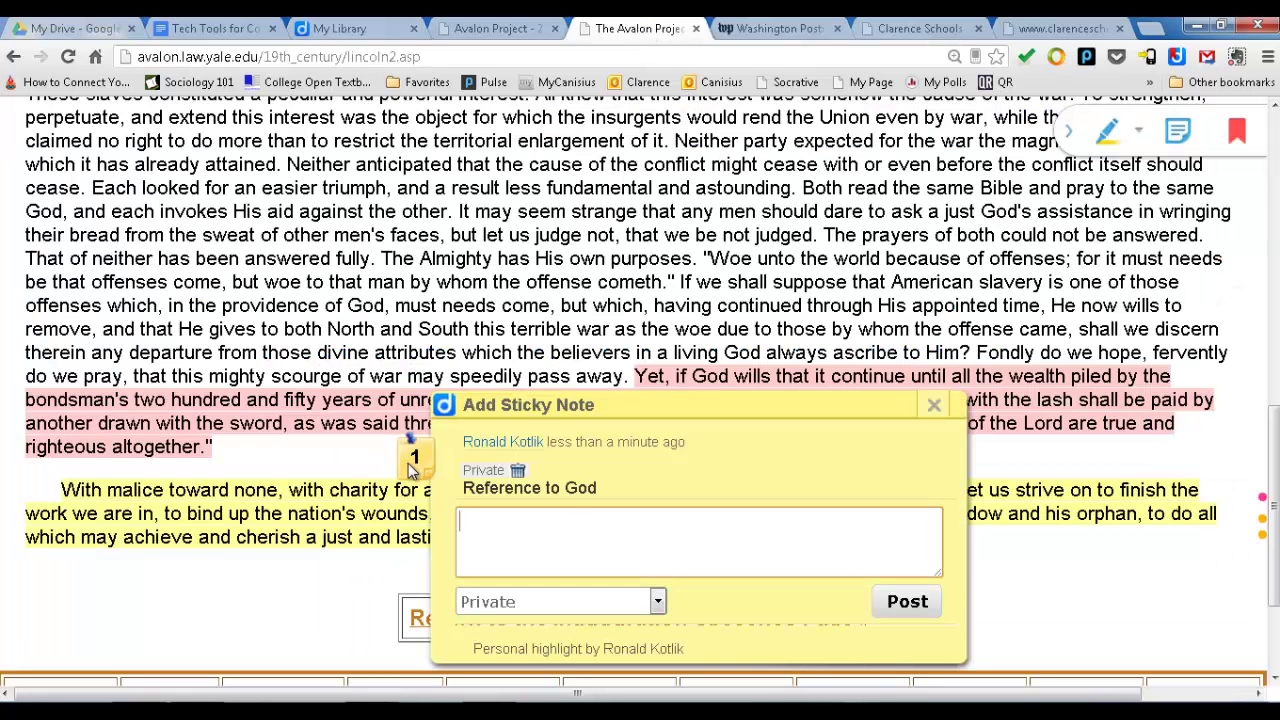
pyautogui.click(662, 606)
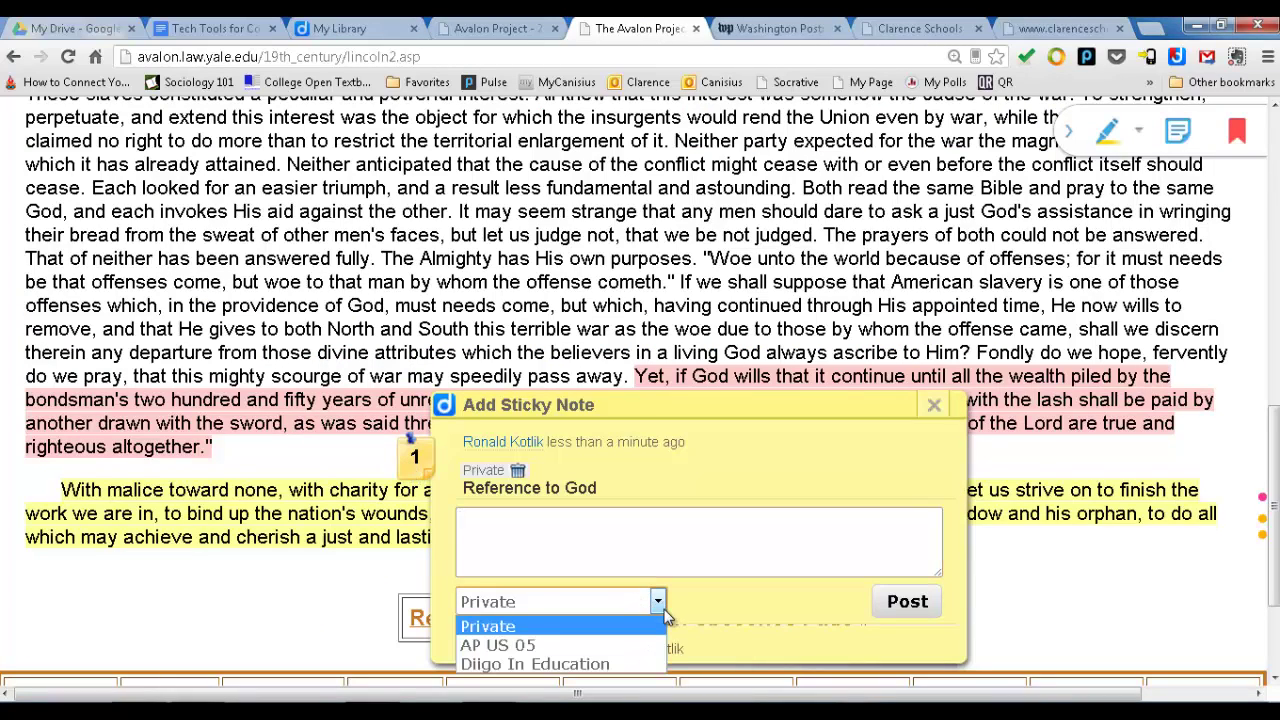
pyautogui.click(591, 645)
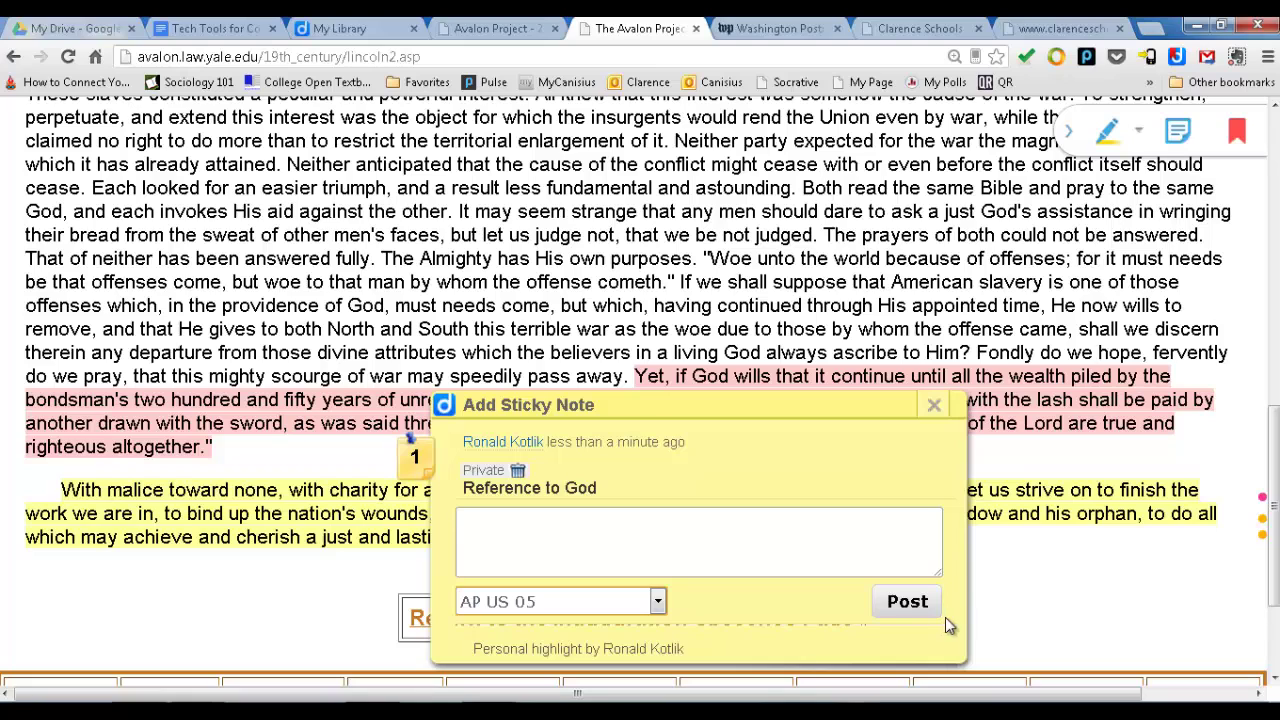
pyautogui.click(905, 605)
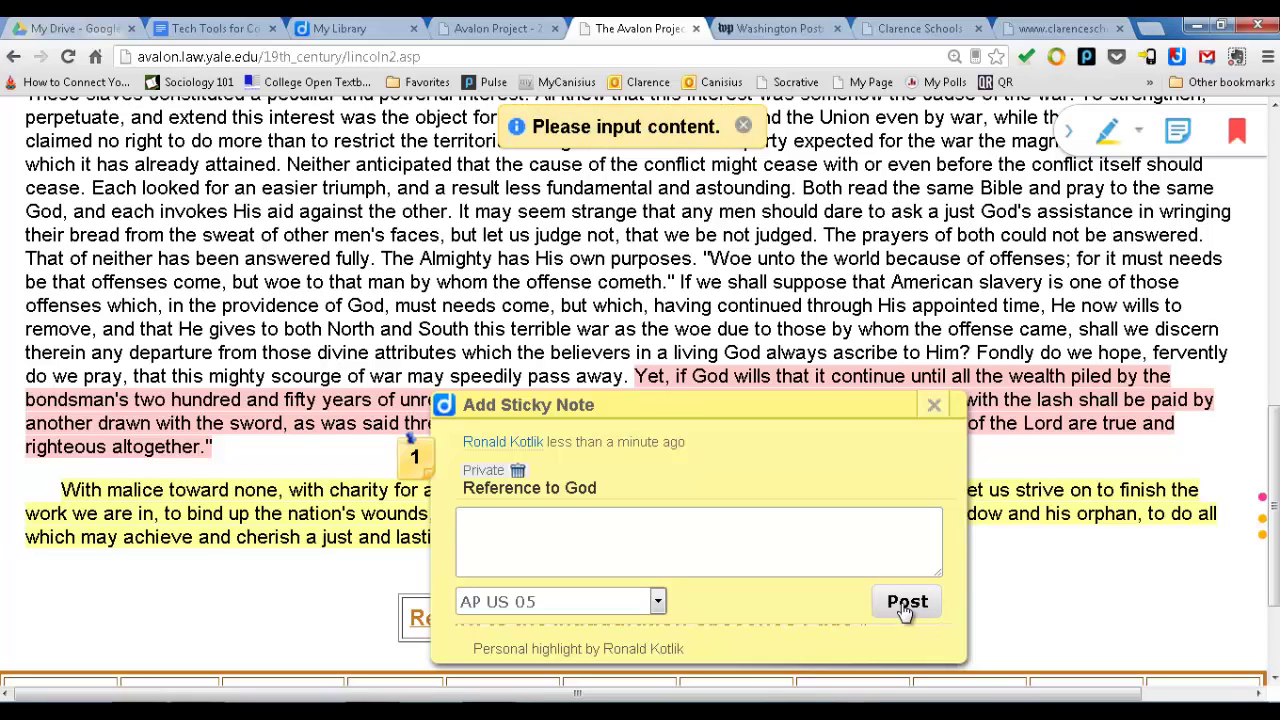
pyautogui.click(510, 526)
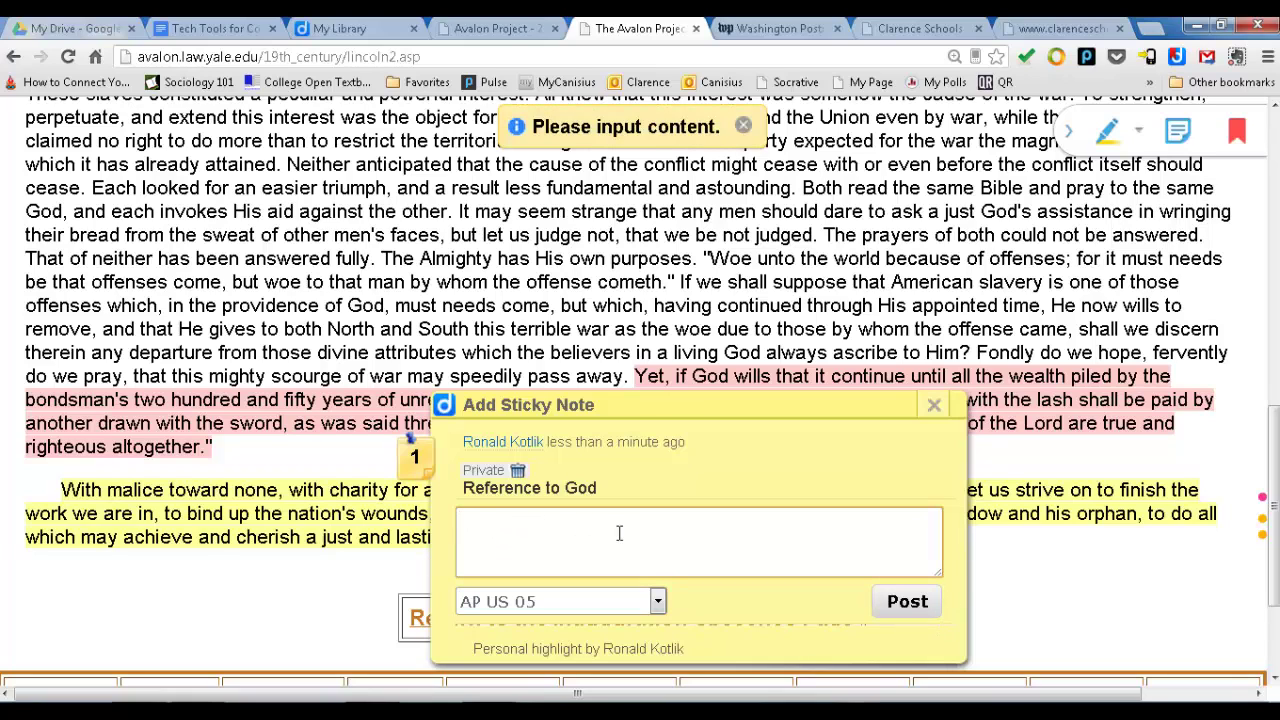
pyautogui.click(933, 404)
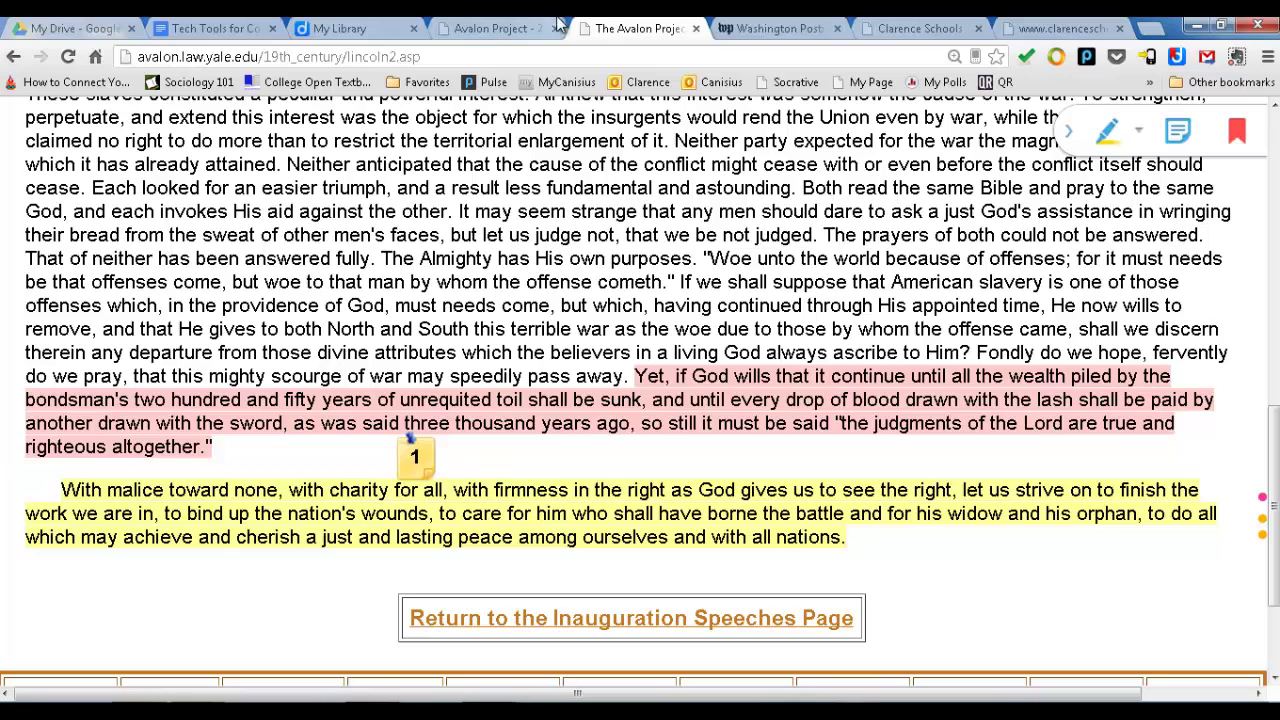
# - Switch back to My Library and scroll to the Lincoln entry's highlights and 'Reference to God' note
pyautogui.click(356, 28)
pyautogui.moveTo(735, 424)
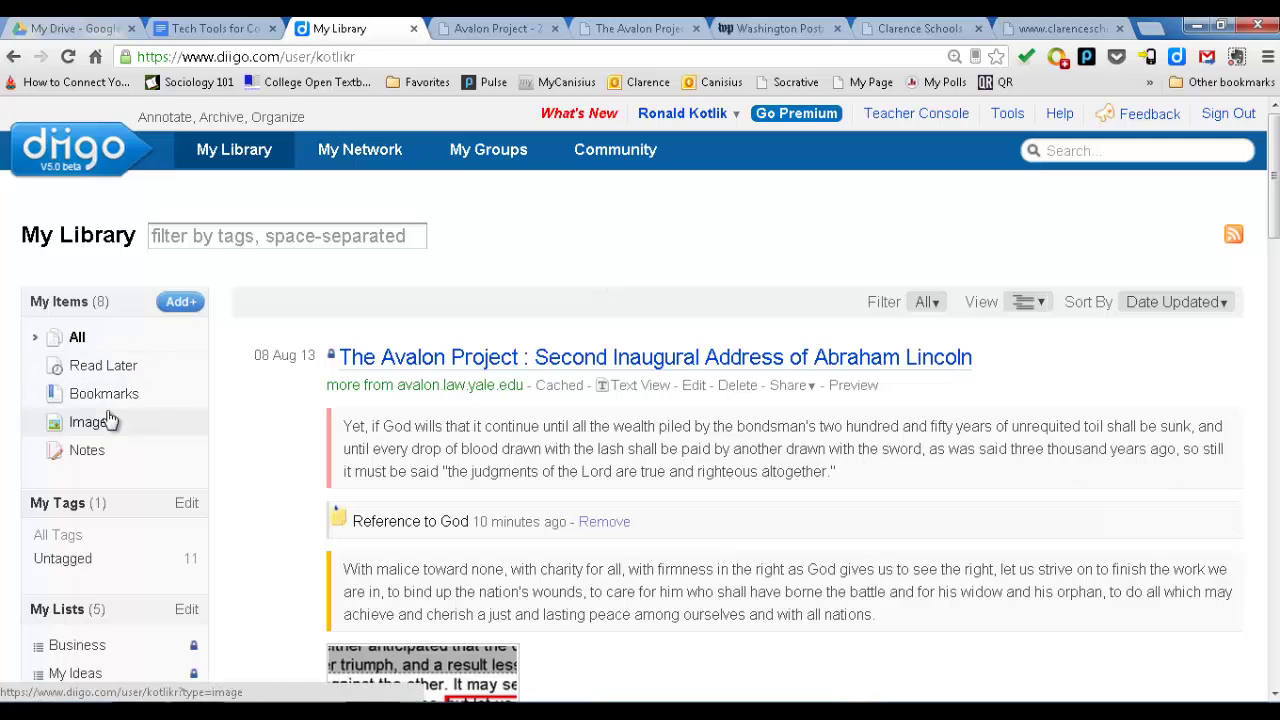
pyautogui.scroll(-3, 130, 620)
pyautogui.scroll(3, 142, 640)
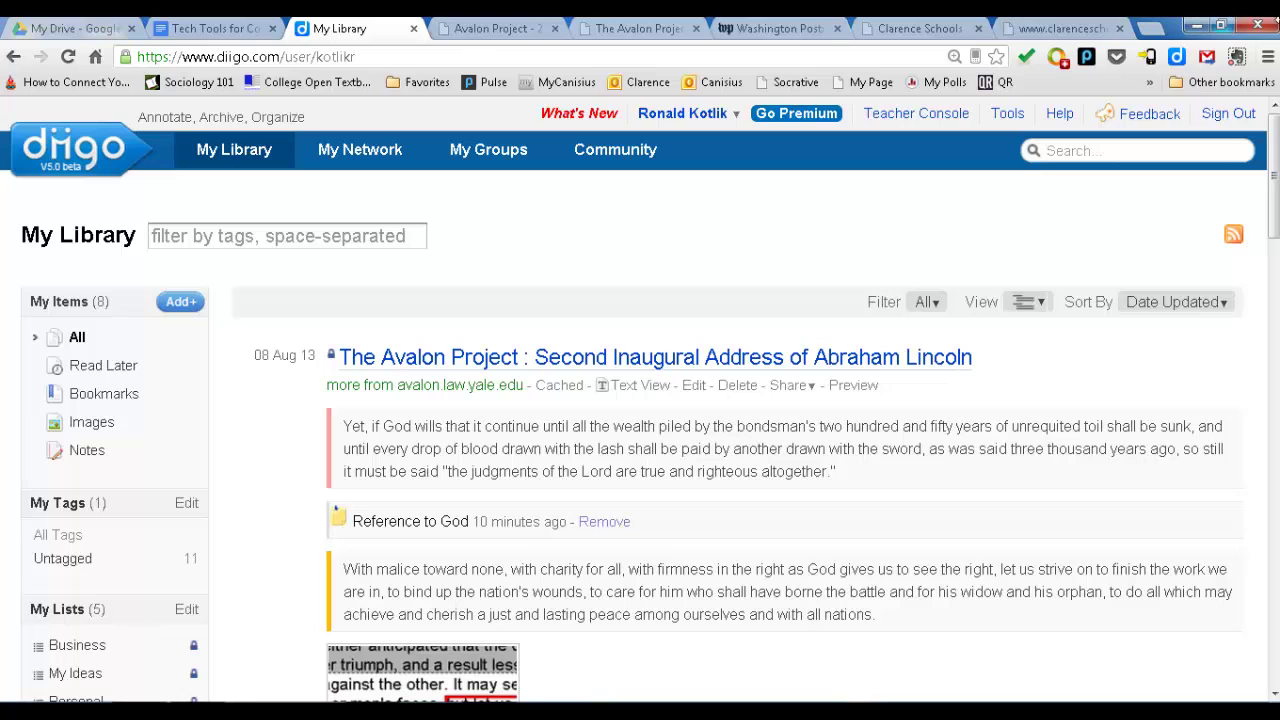
# - Switch to the Washington Post front page and scroll through its stories
pyautogui.click(775, 30)
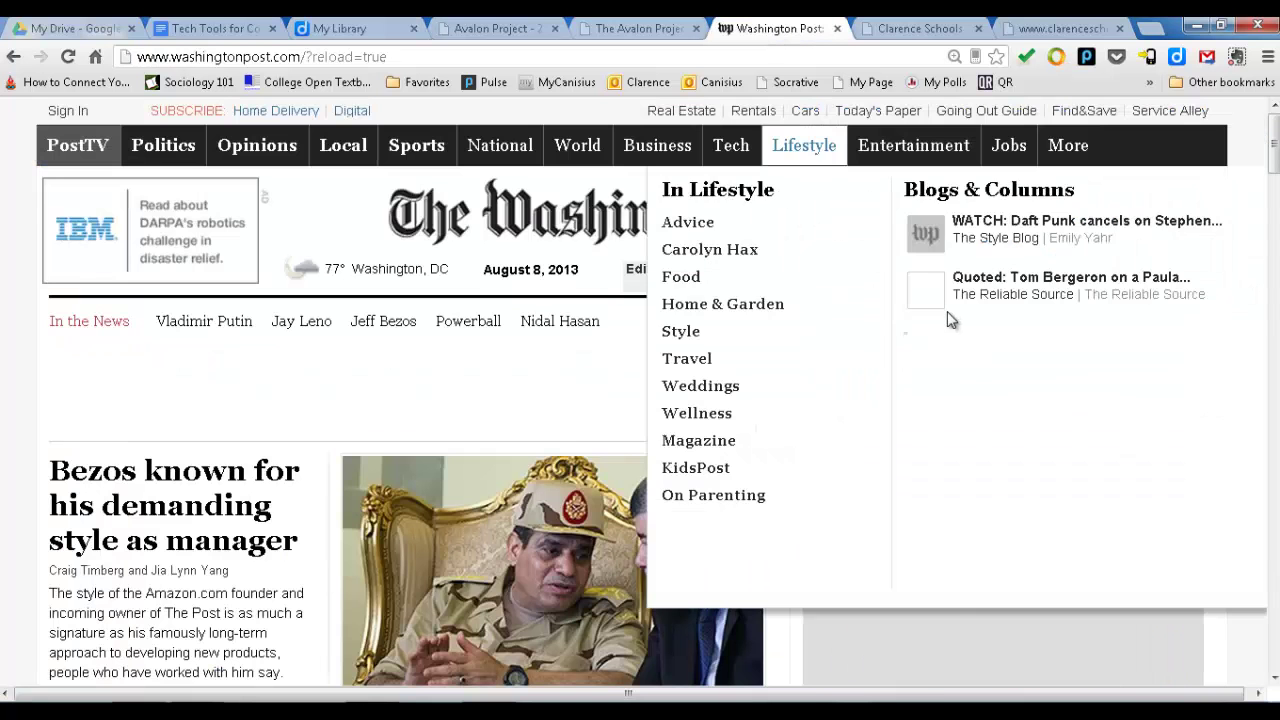
pyautogui.scroll(-3, 537, 500)
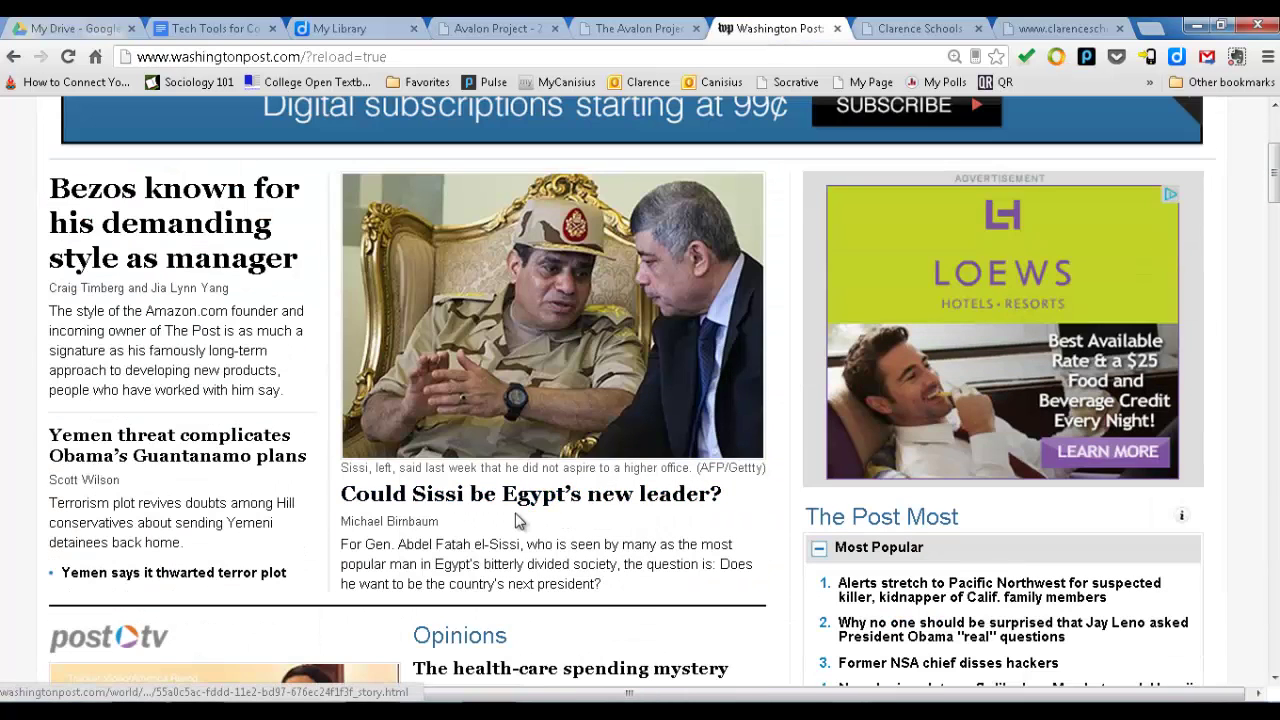
pyautogui.scroll(-4, 515, 520)
pyautogui.scroll(-1, 550, 525)
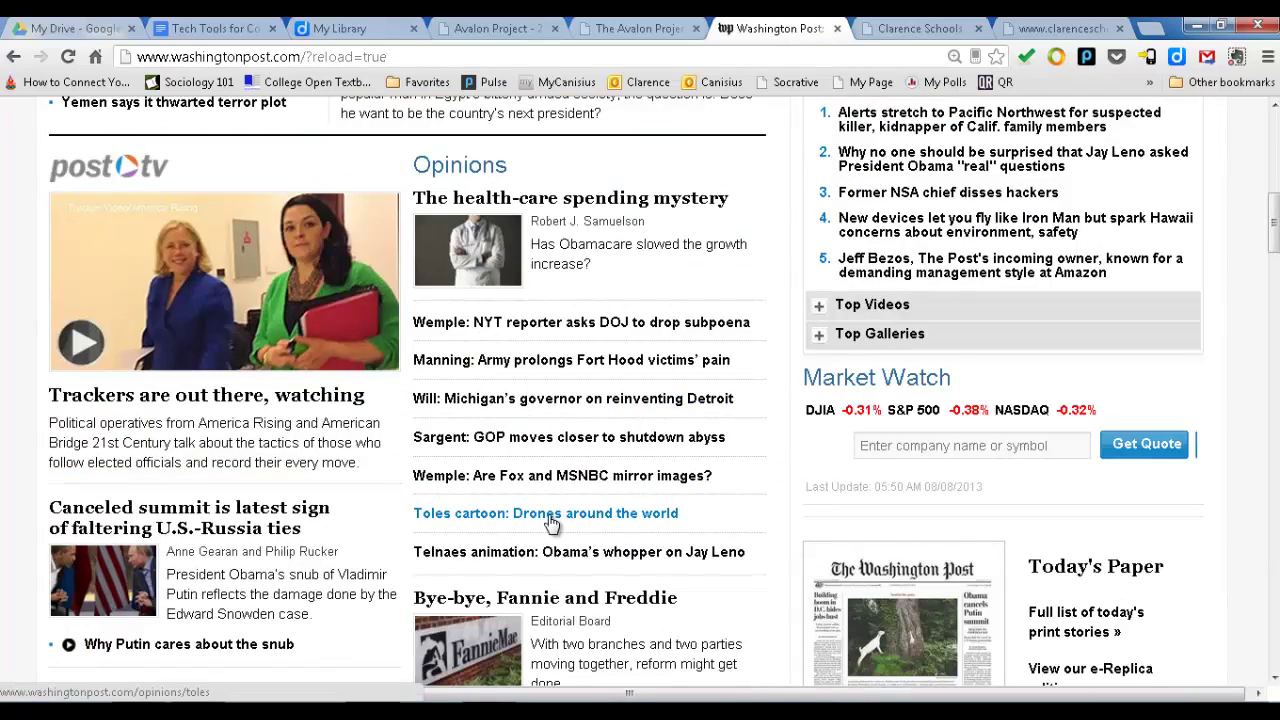
pyautogui.scroll(-2, 550, 525)
pyautogui.scroll(-1, 545, 540)
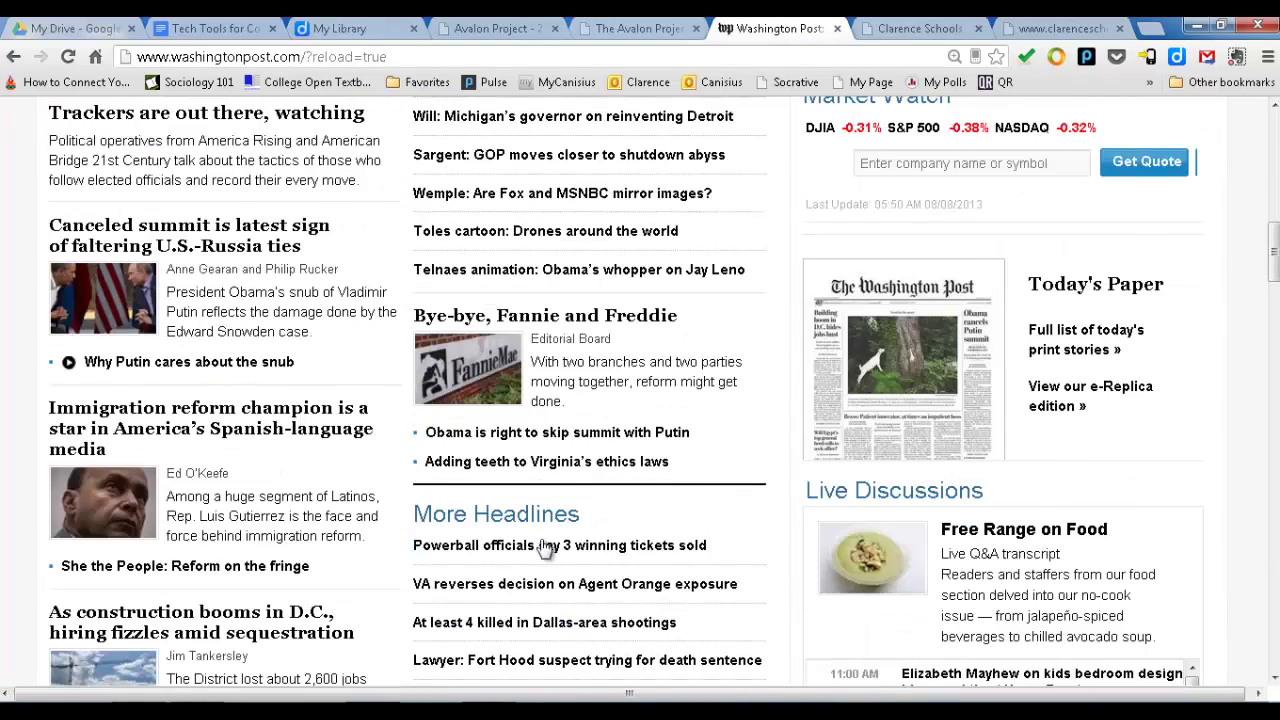
pyautogui.scroll(-1, 545, 548)
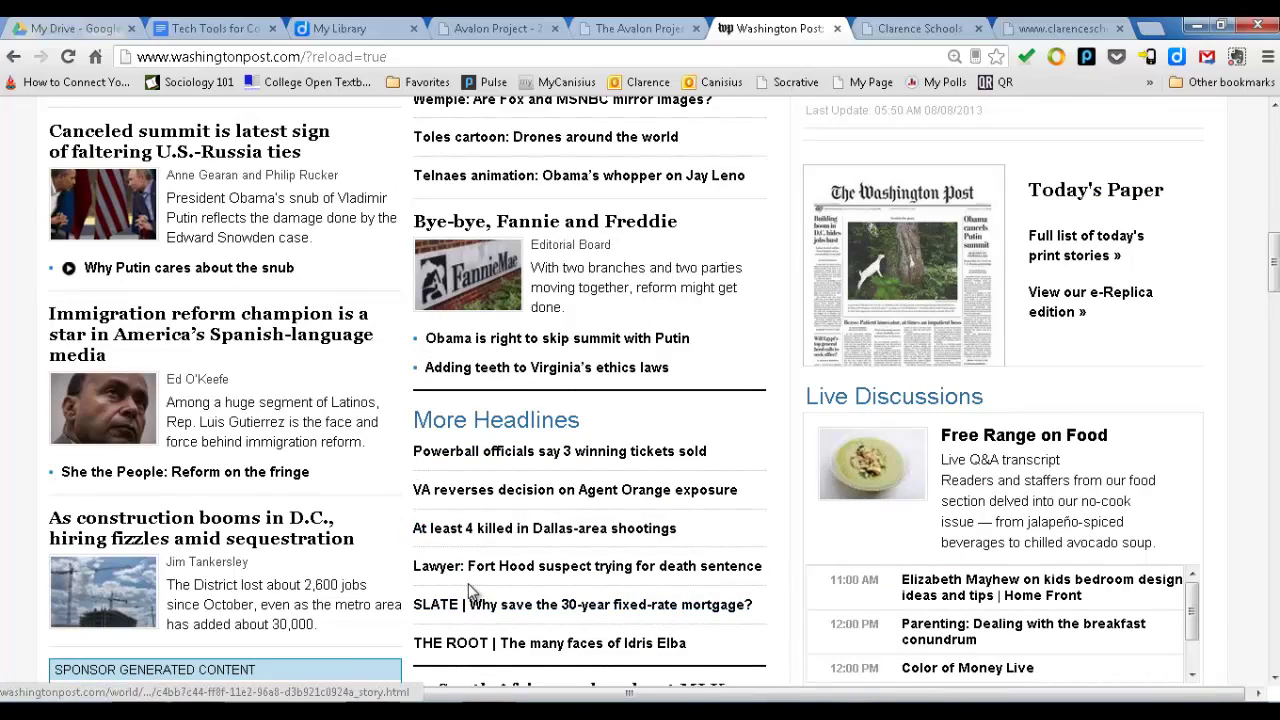
pyautogui.scroll(10, 470, 590)
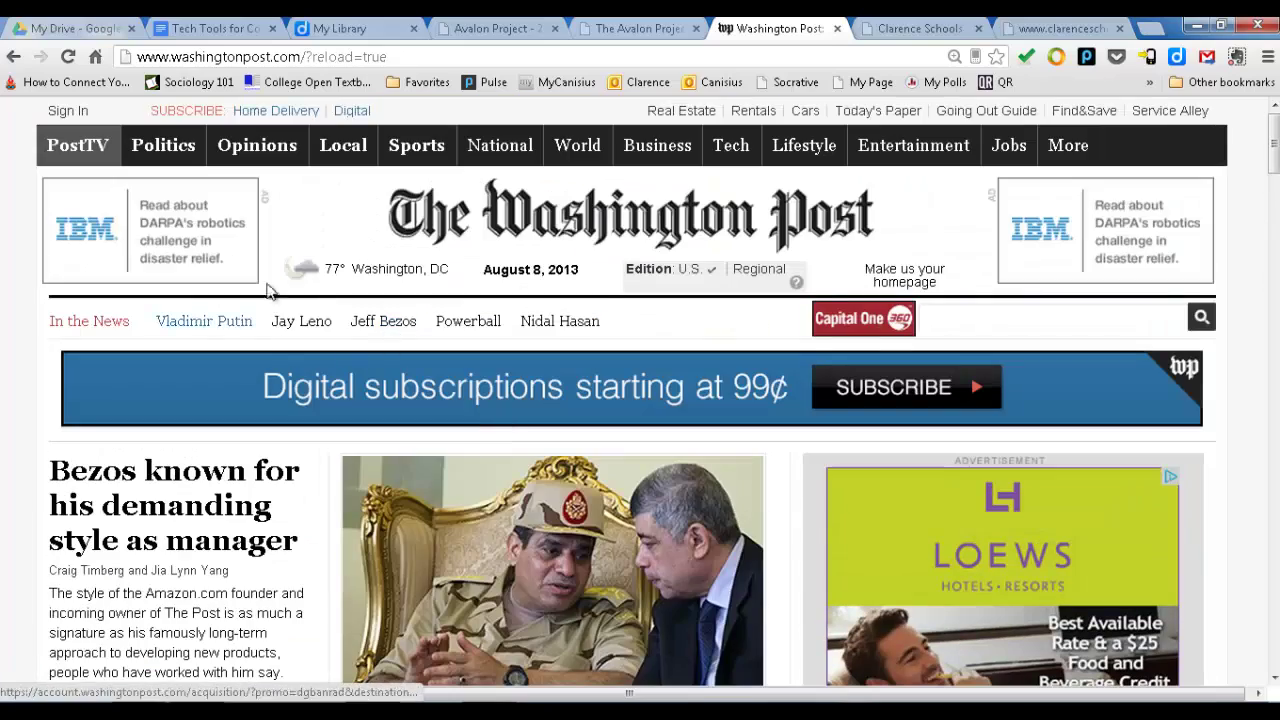
# - From Politics, open the 'A voice and force for border reform' article on Luis Gutierrez
pyautogui.click(163, 150)
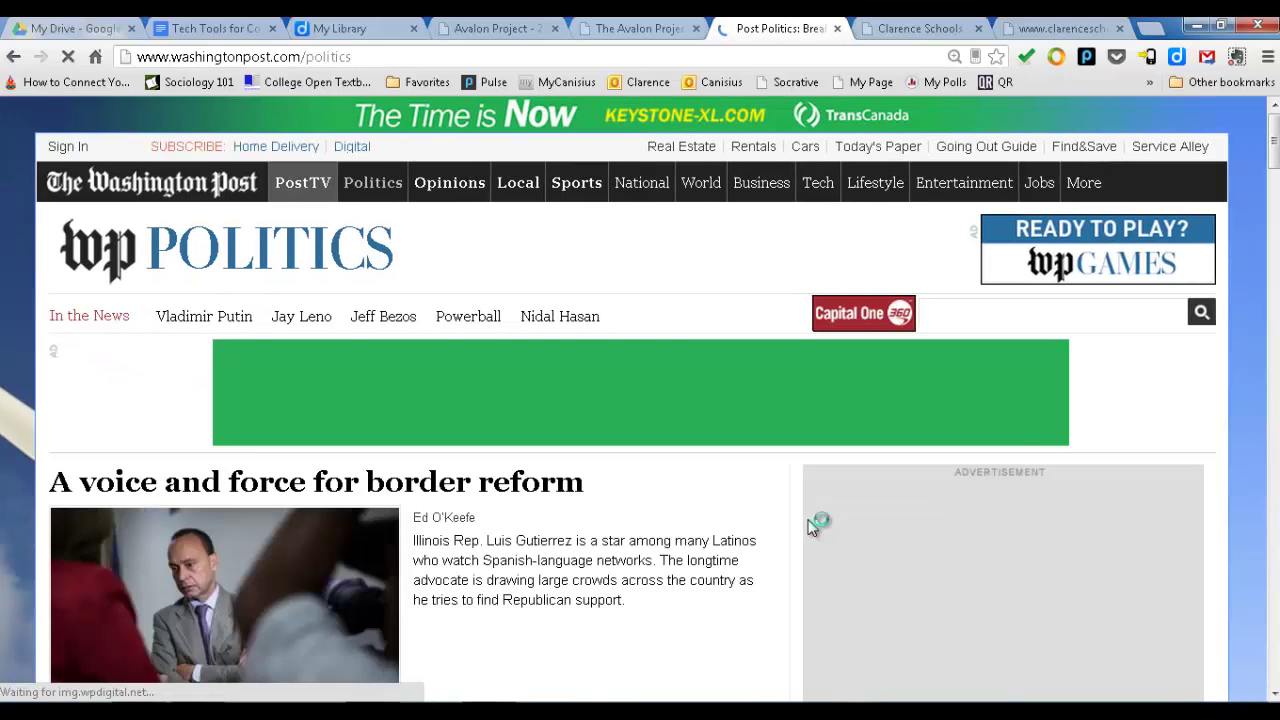
pyautogui.scroll(-5, 280, 401)
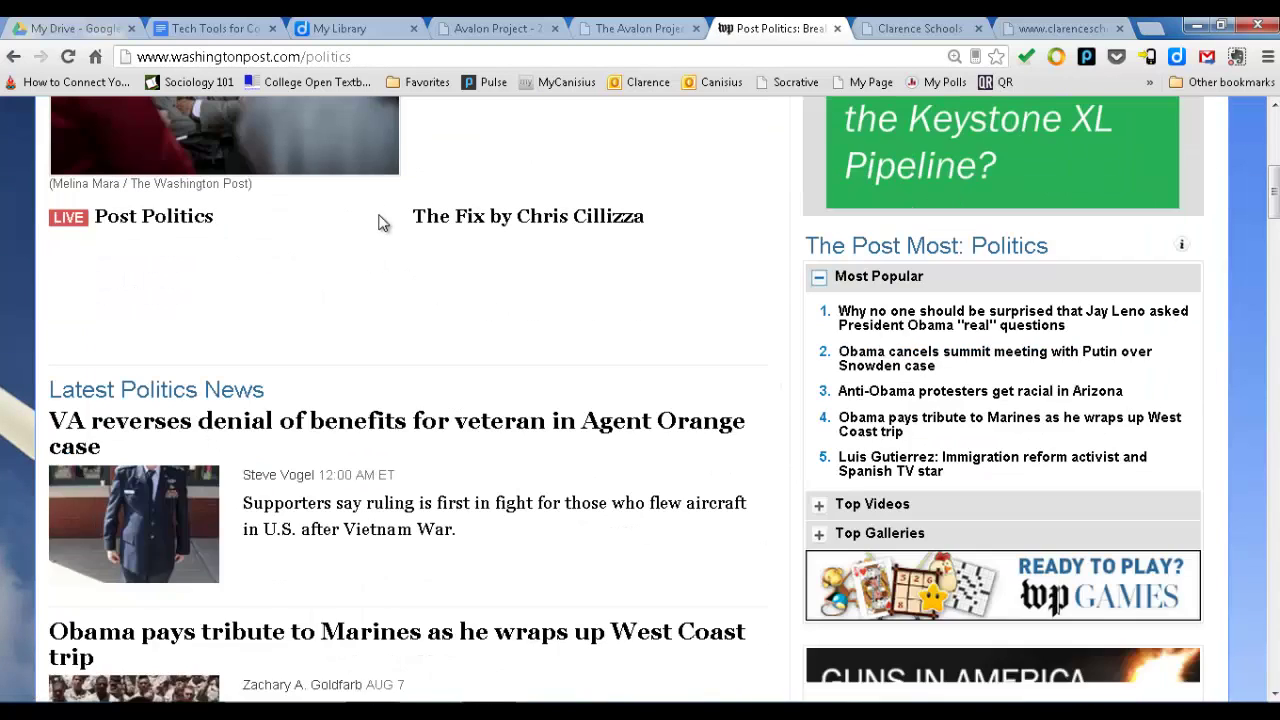
pyautogui.scroll(3, 383, 222)
pyautogui.click(428, 216)
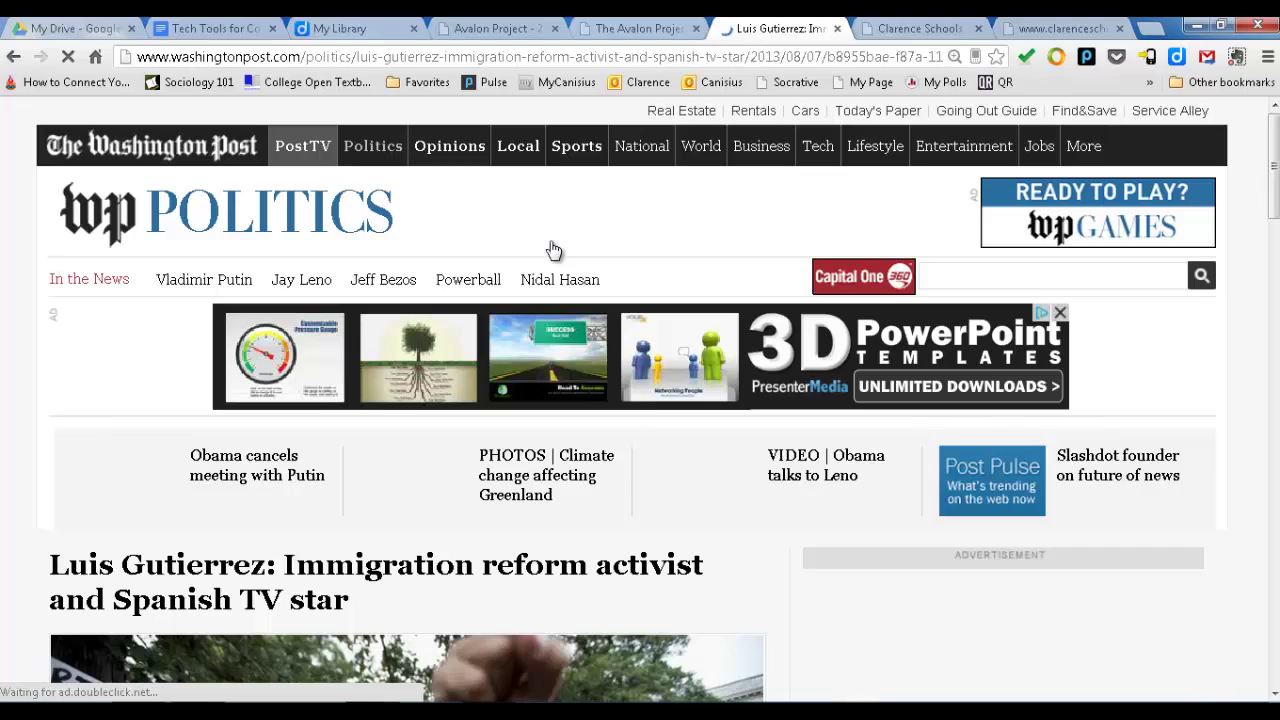
pyautogui.scroll(-10, 640, 415)
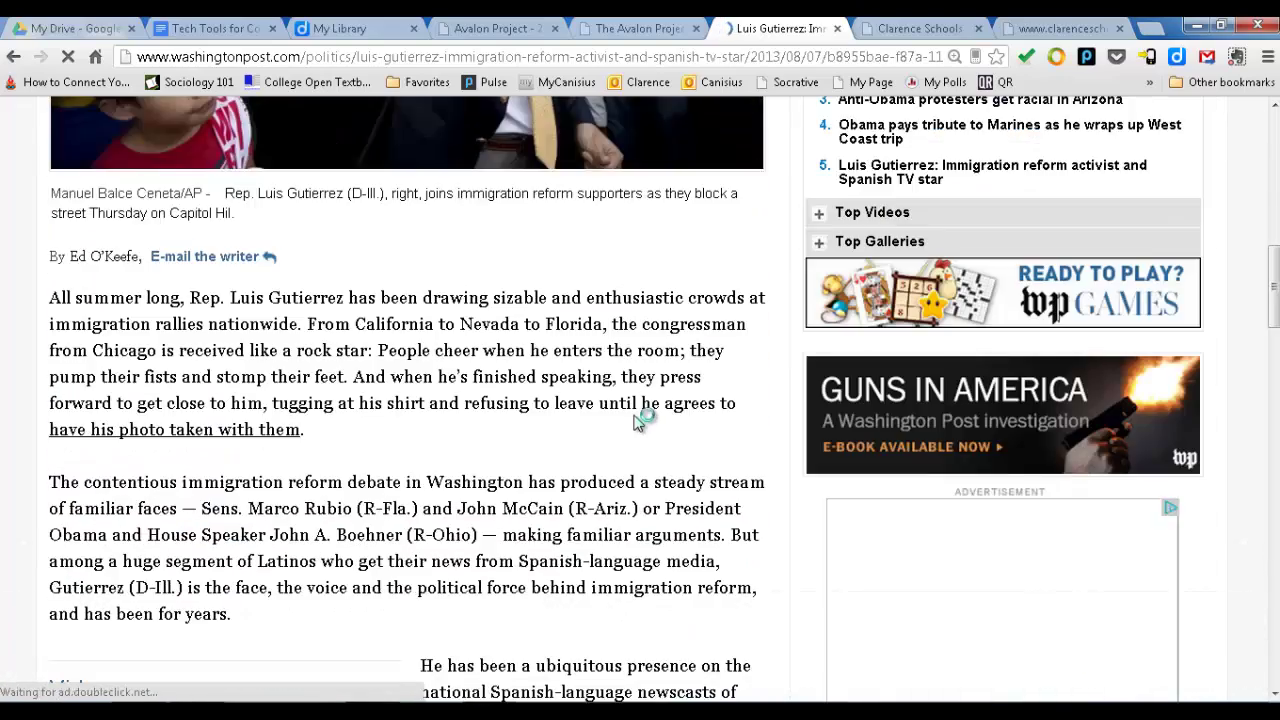
pyautogui.scroll(-3, 640, 418)
pyautogui.scroll(2, 645, 405)
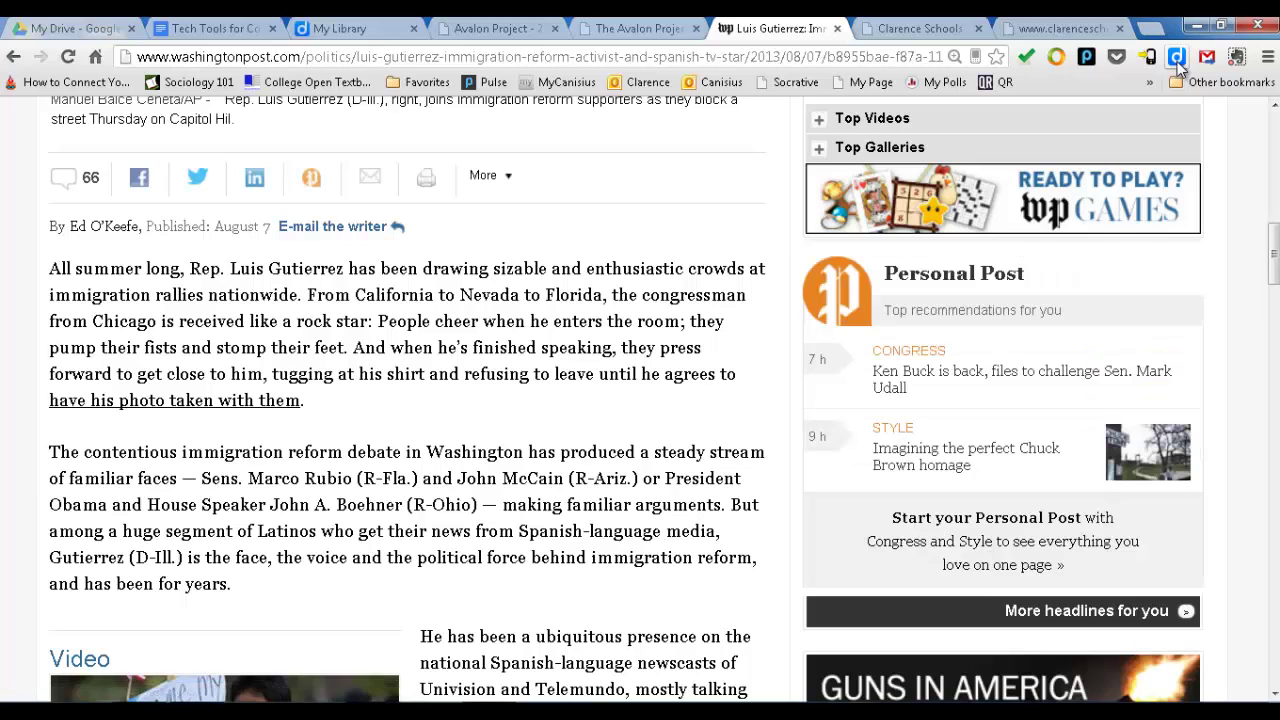
# - Turn on Diigo Annotate and highlight the opening passage, 'All summer long' through 'refusing', in pink
pyautogui.click(1179, 63)
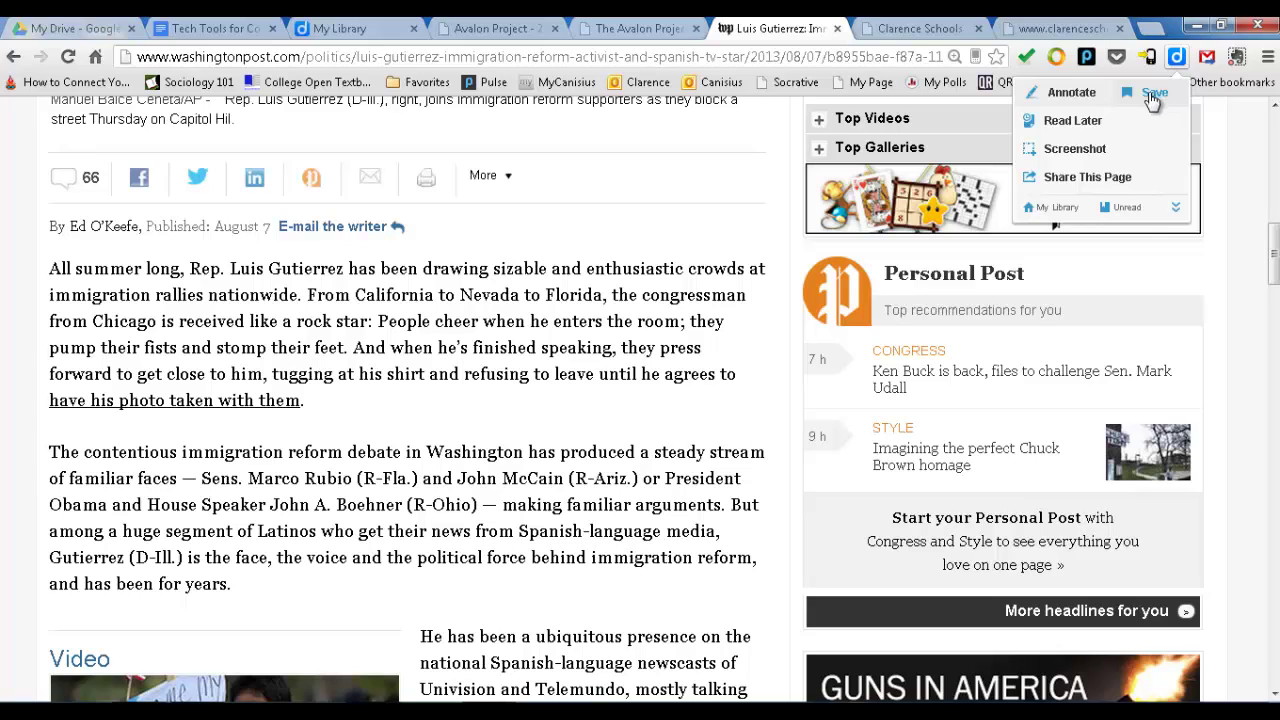
pyautogui.click(1176, 206)
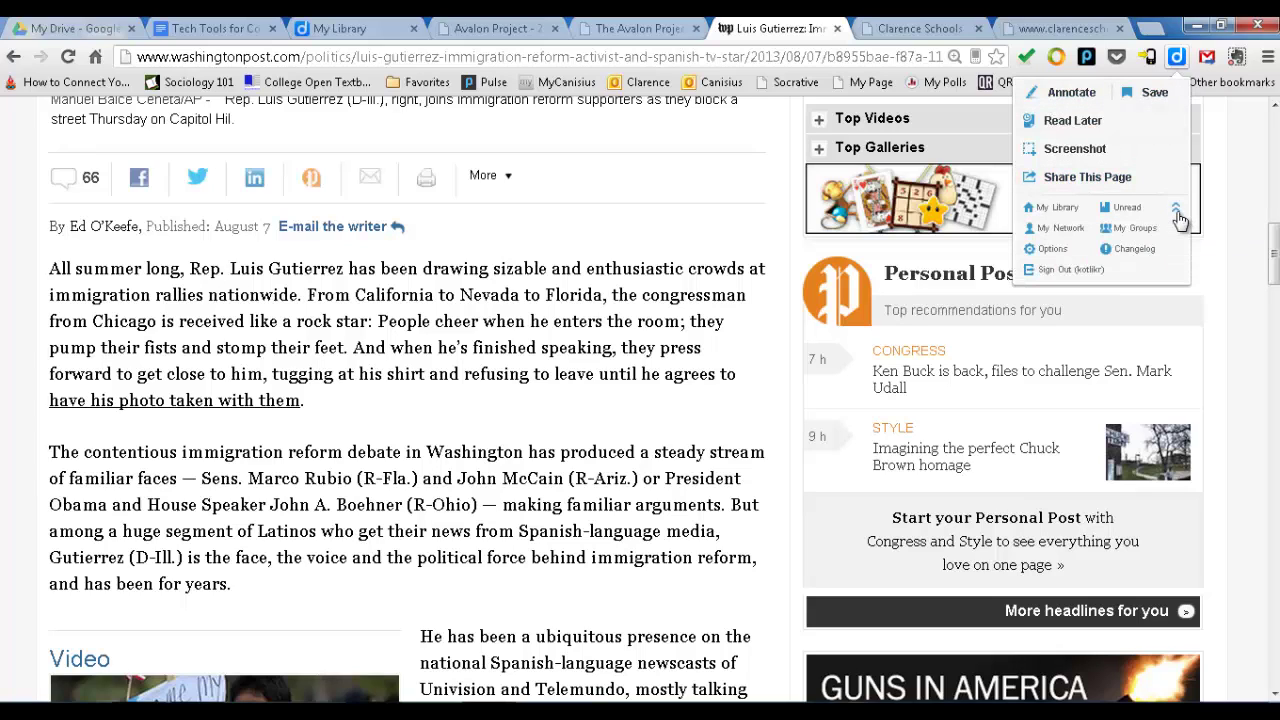
pyautogui.click(1062, 92)
pyautogui.moveTo(52, 268); pyautogui.dragTo(530, 378)
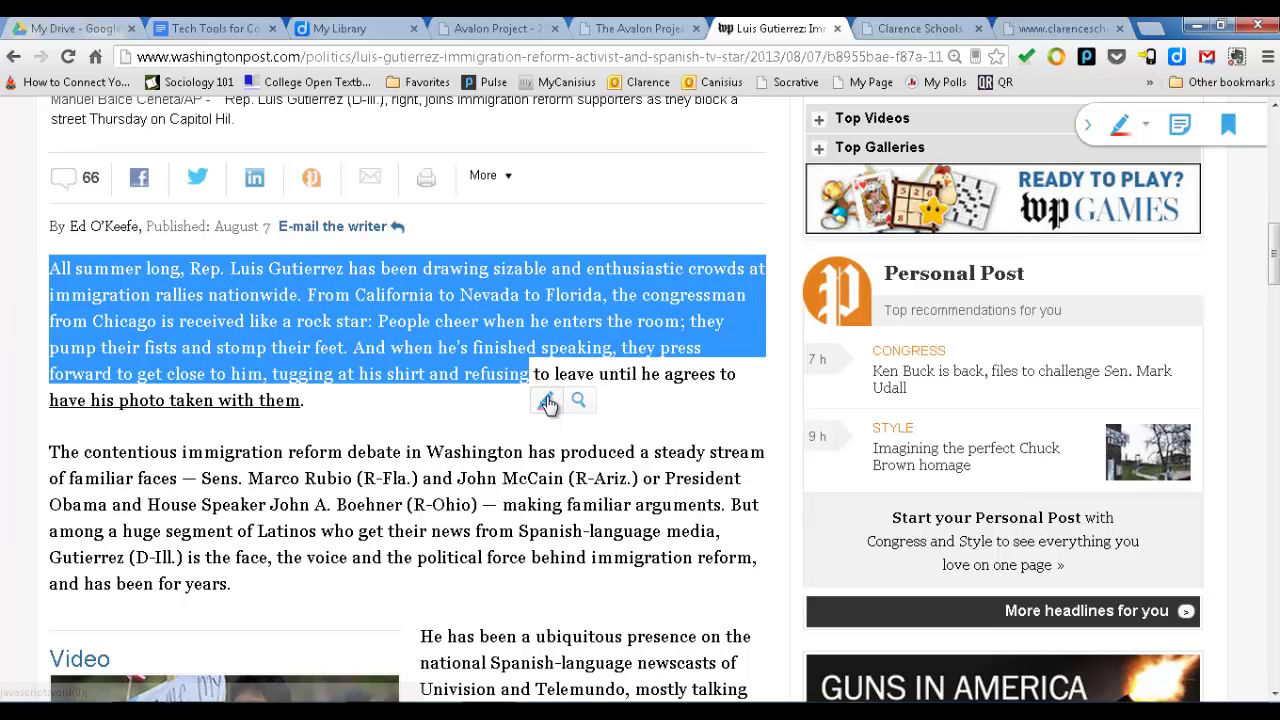
pyautogui.click(547, 402)
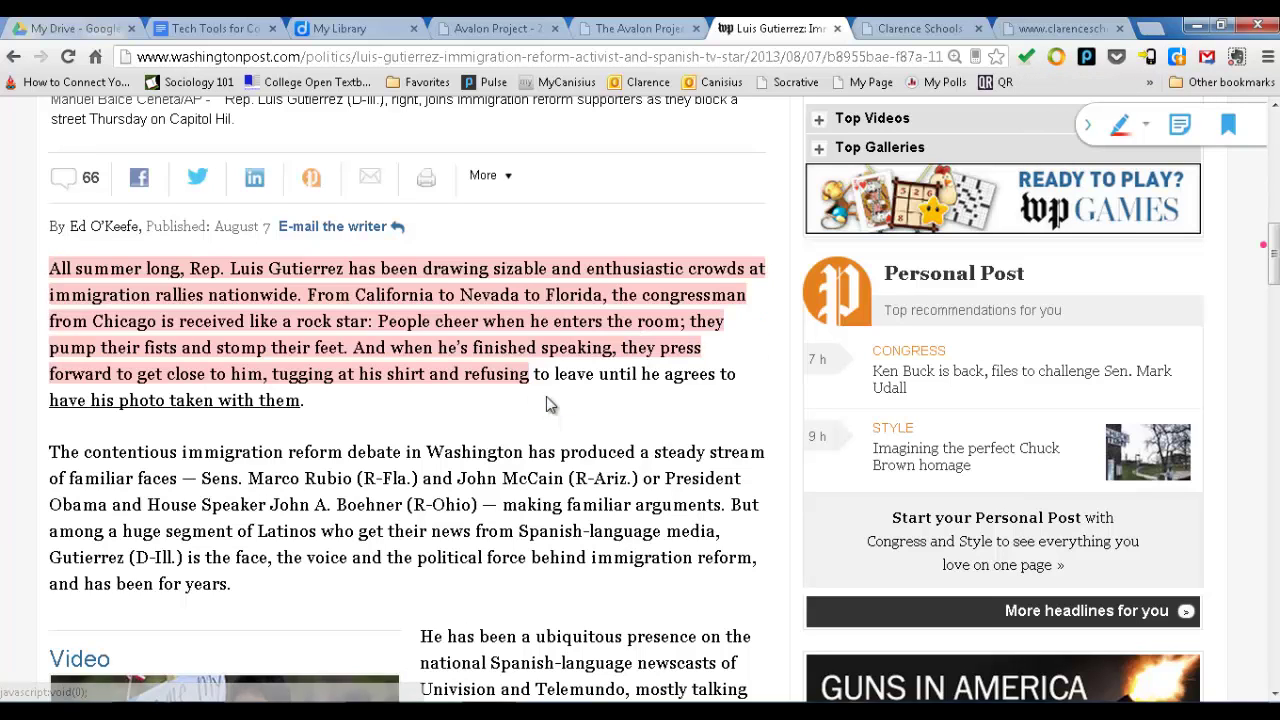
# - Post a sticky note reading 'example' on the highlighted passage, shared with AP US 05
pyautogui.click(1176, 133)
pyautogui.click(77, 232)
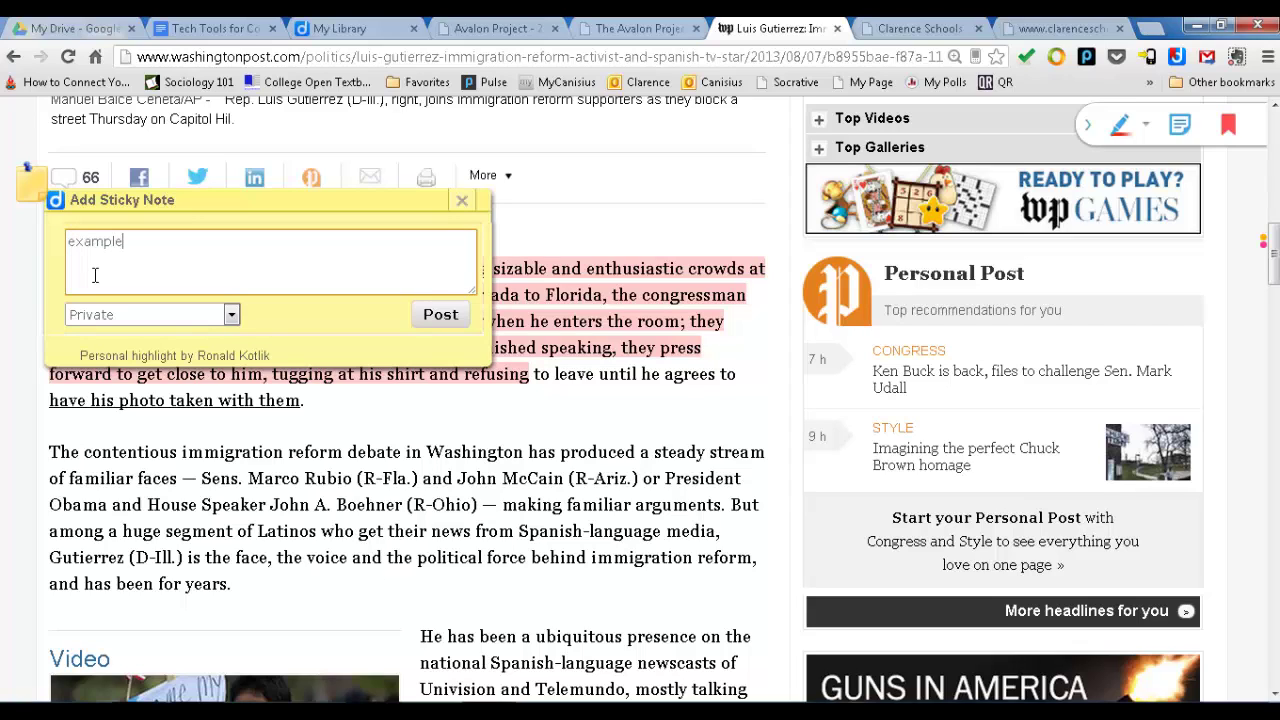
pyautogui.click(231, 314)
pyautogui.click(185, 347)
pyautogui.click(441, 316)
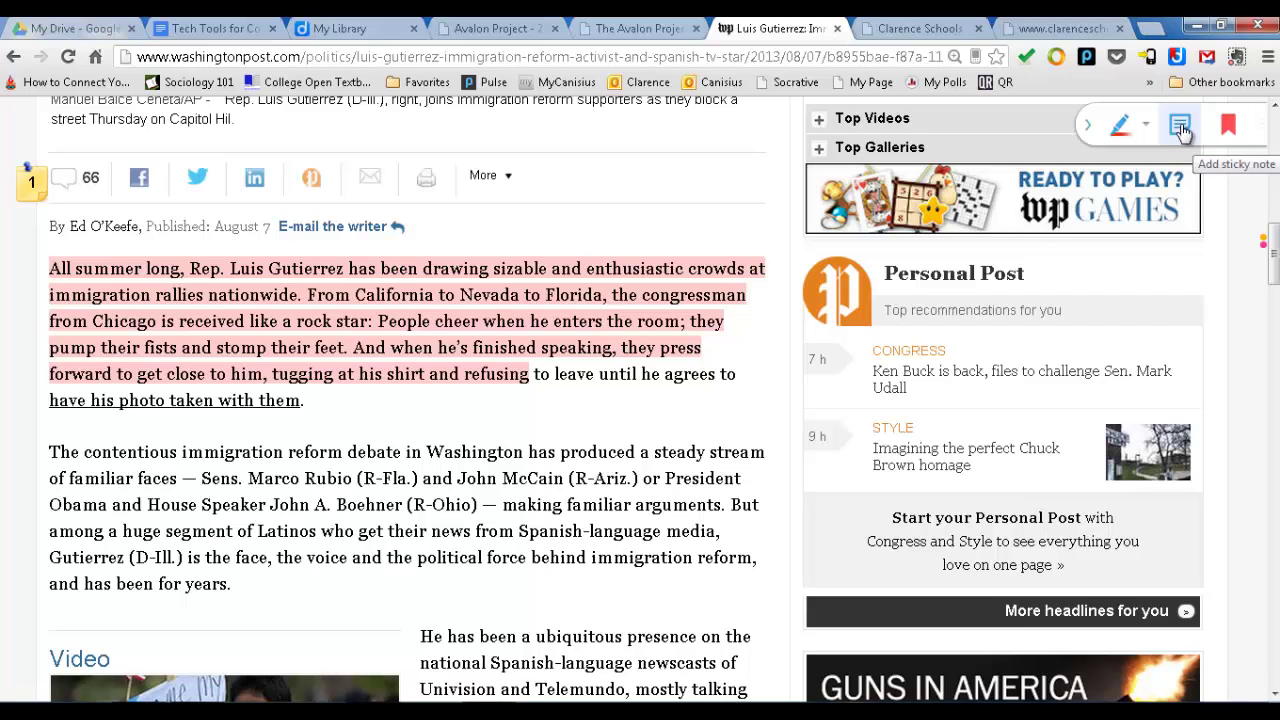
# - View the Annotated Link for the Gutierrez article, then open its cached copy in a new tab
pyautogui.click(1178, 57)
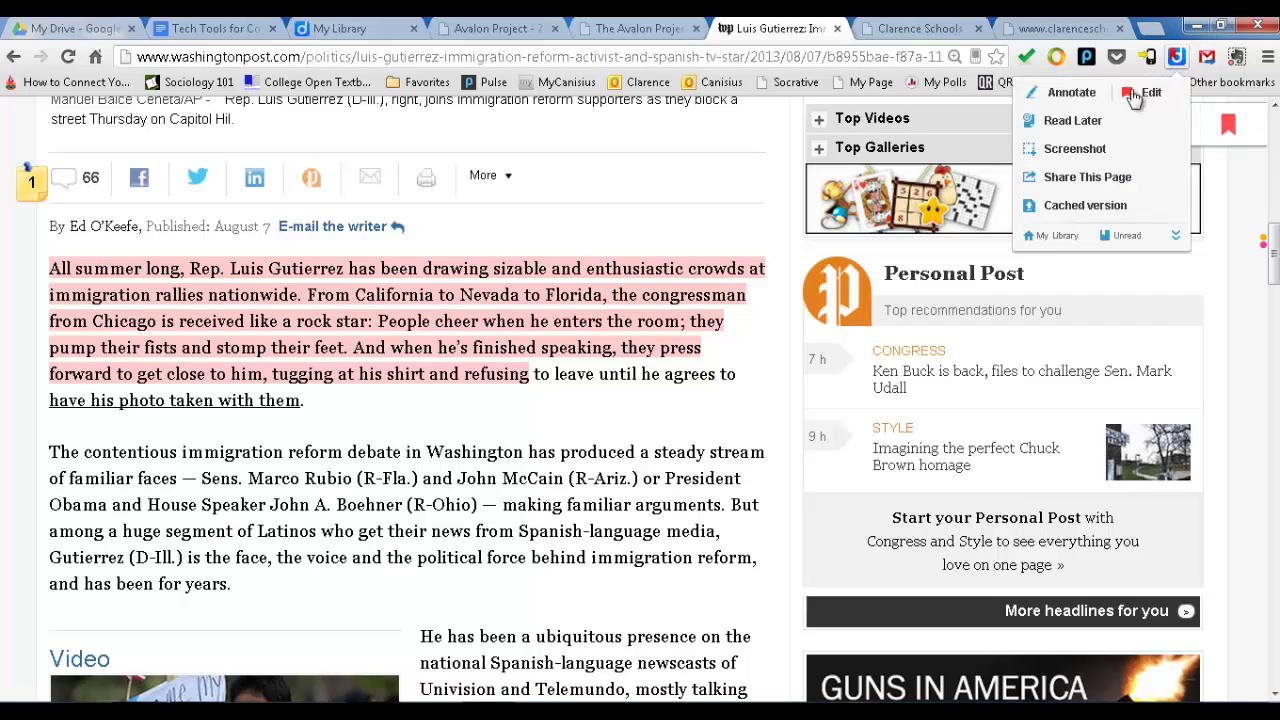
pyautogui.click(1087, 178)
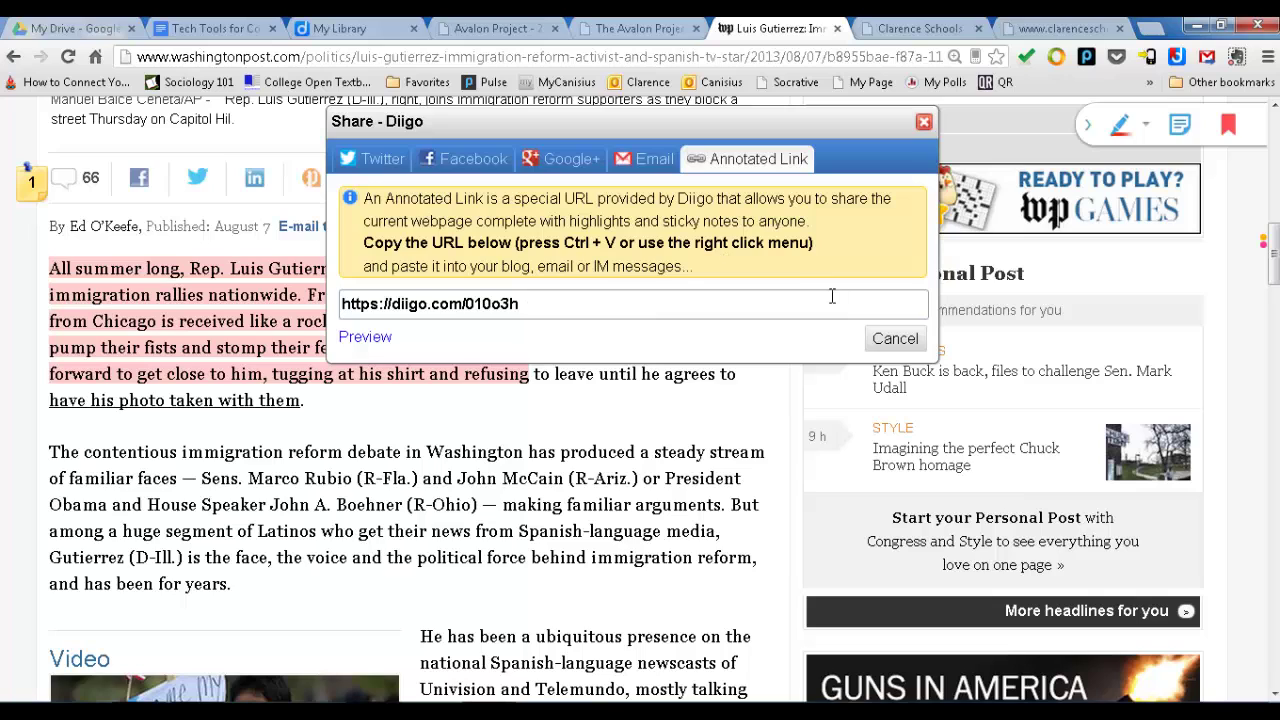
pyautogui.click(893, 340)
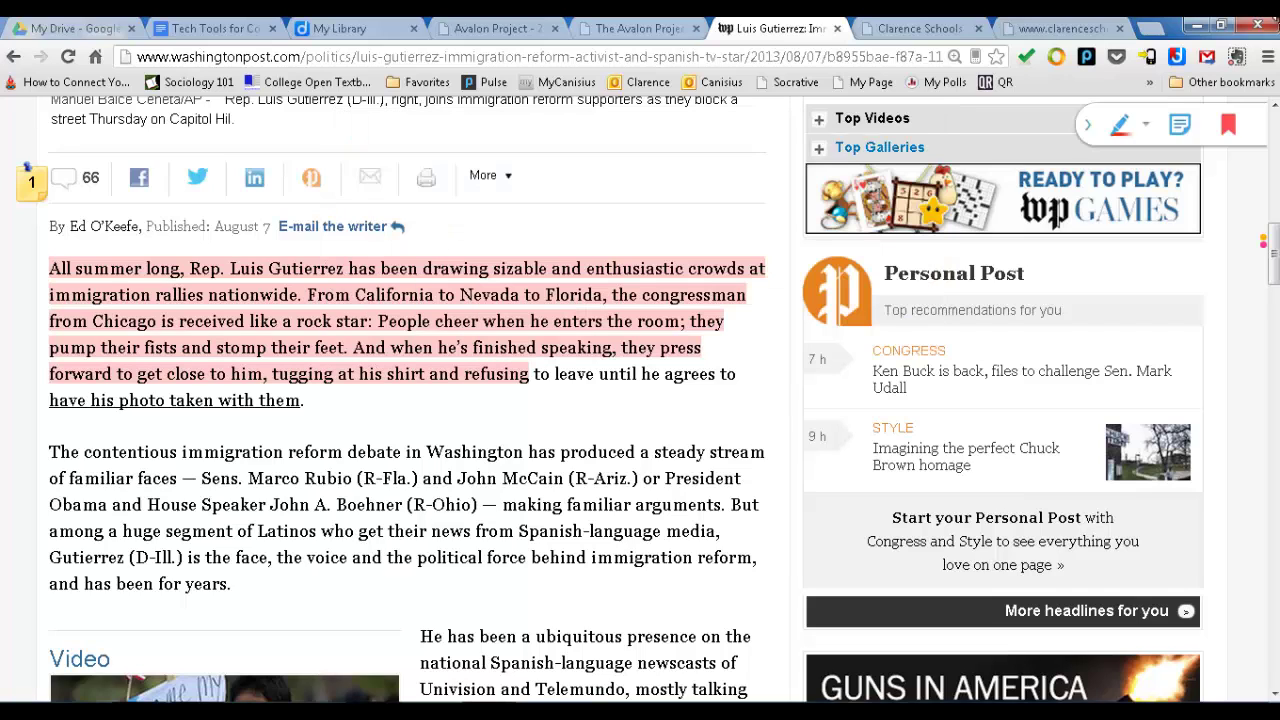
pyautogui.click(1180, 57)
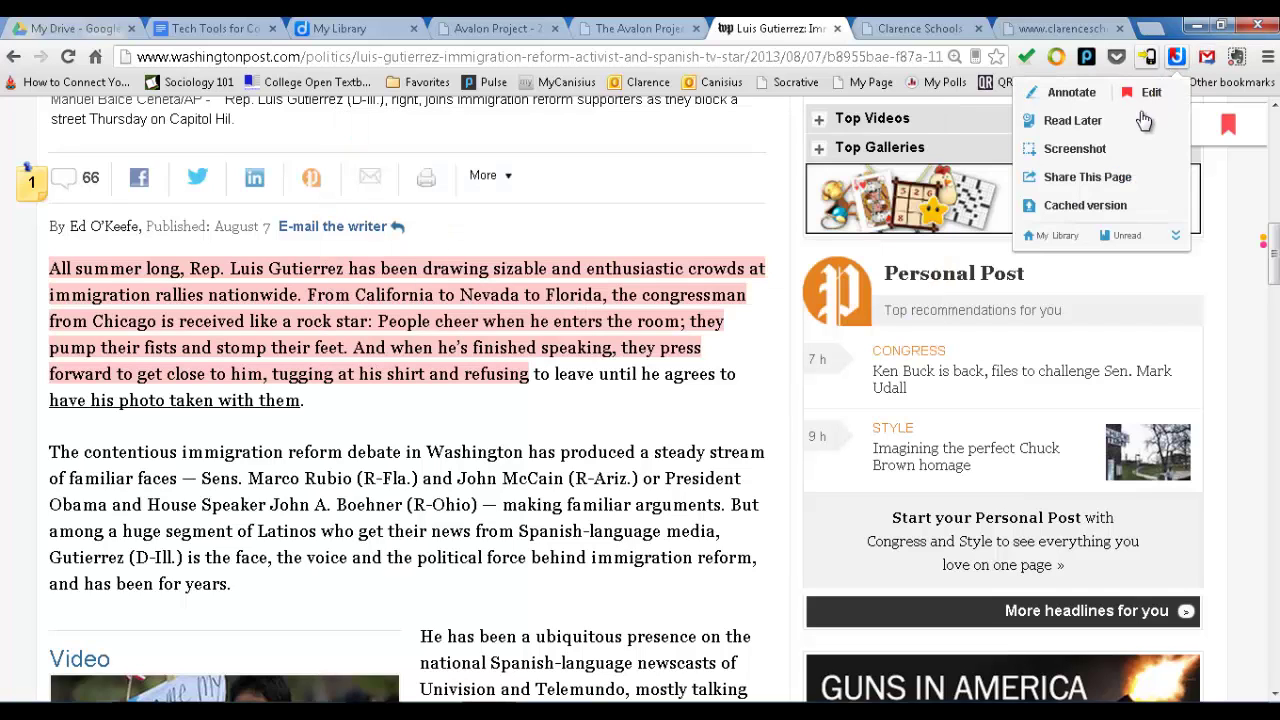
pyautogui.click(1105, 208)
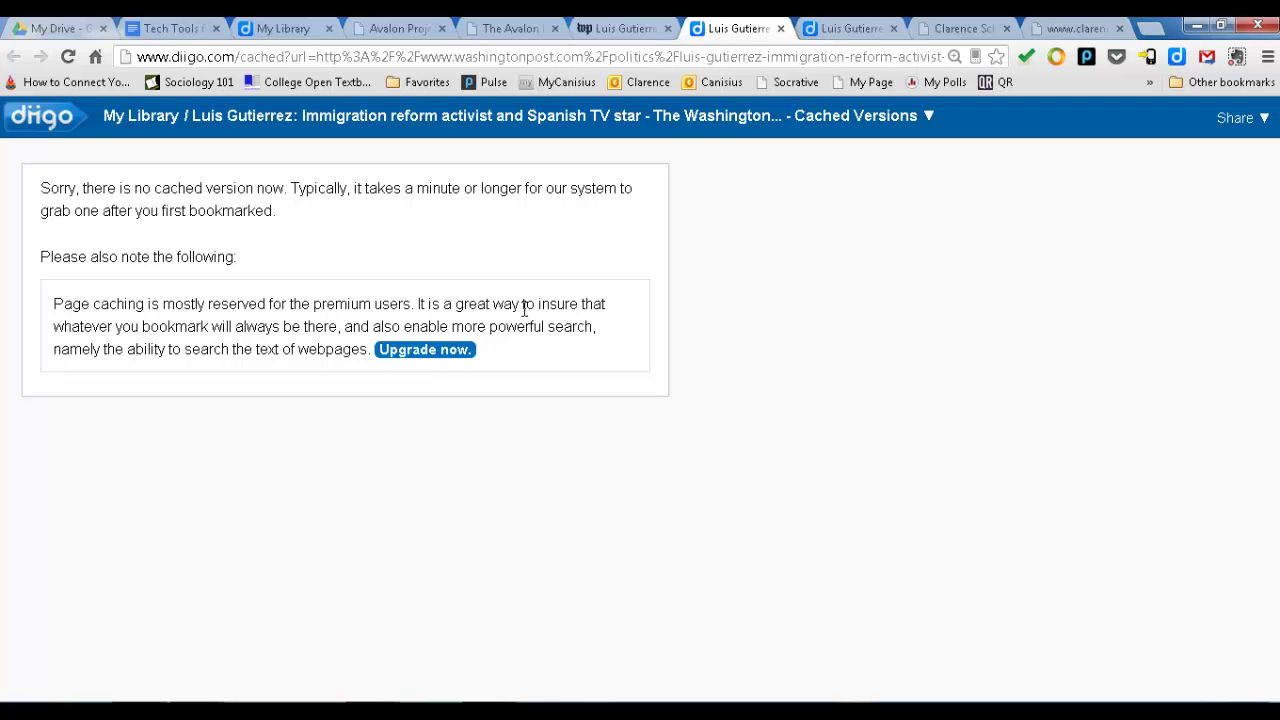
# - Return to the My Library tab listing the 8 saved bookmarks
pyautogui.click(270, 34)
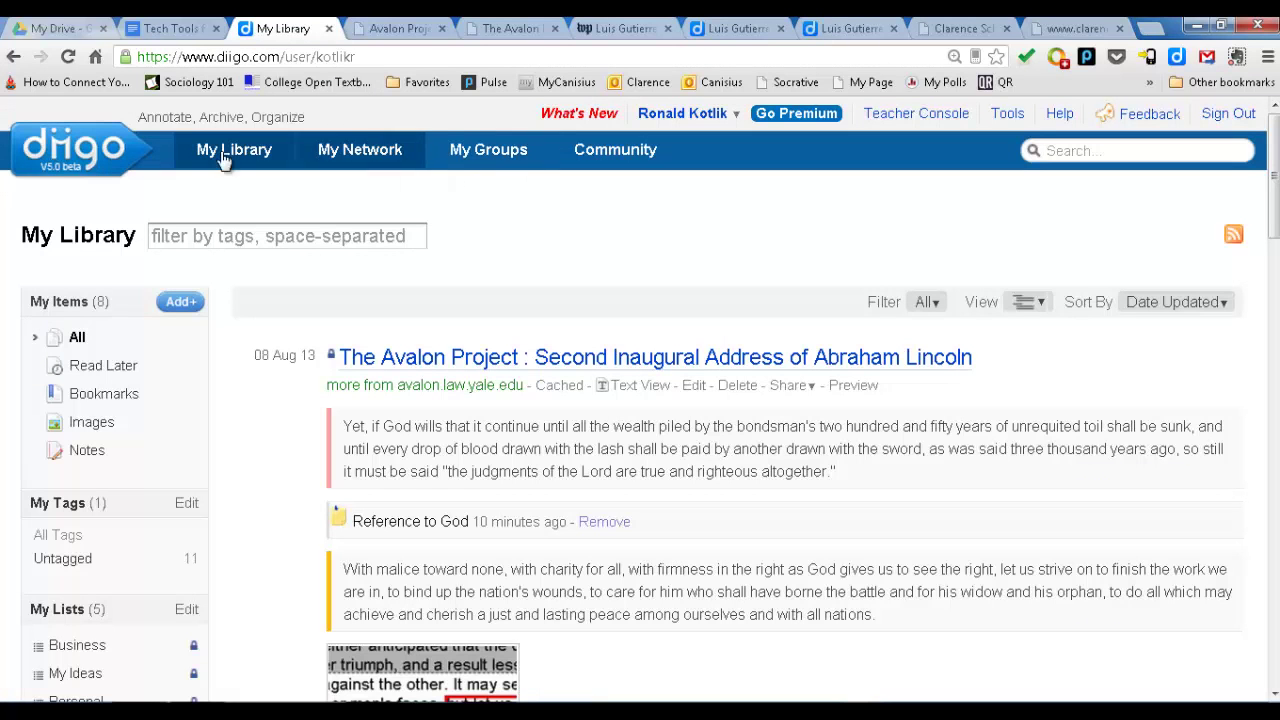
# - Scroll the Diigo home page down to the awards and press footer, then open Educator Accounts
pyautogui.click(55, 148)
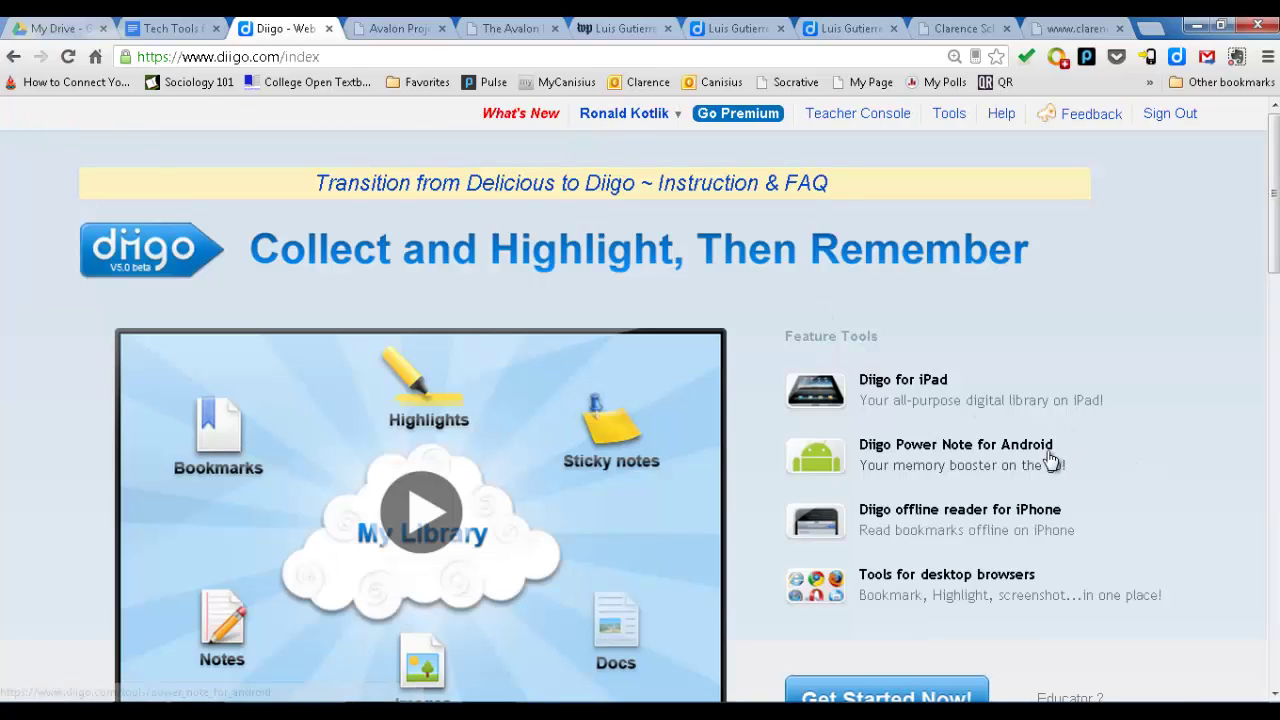
pyautogui.scroll(-1, 1044, 465)
pyautogui.scroll(-5, 1044, 460)
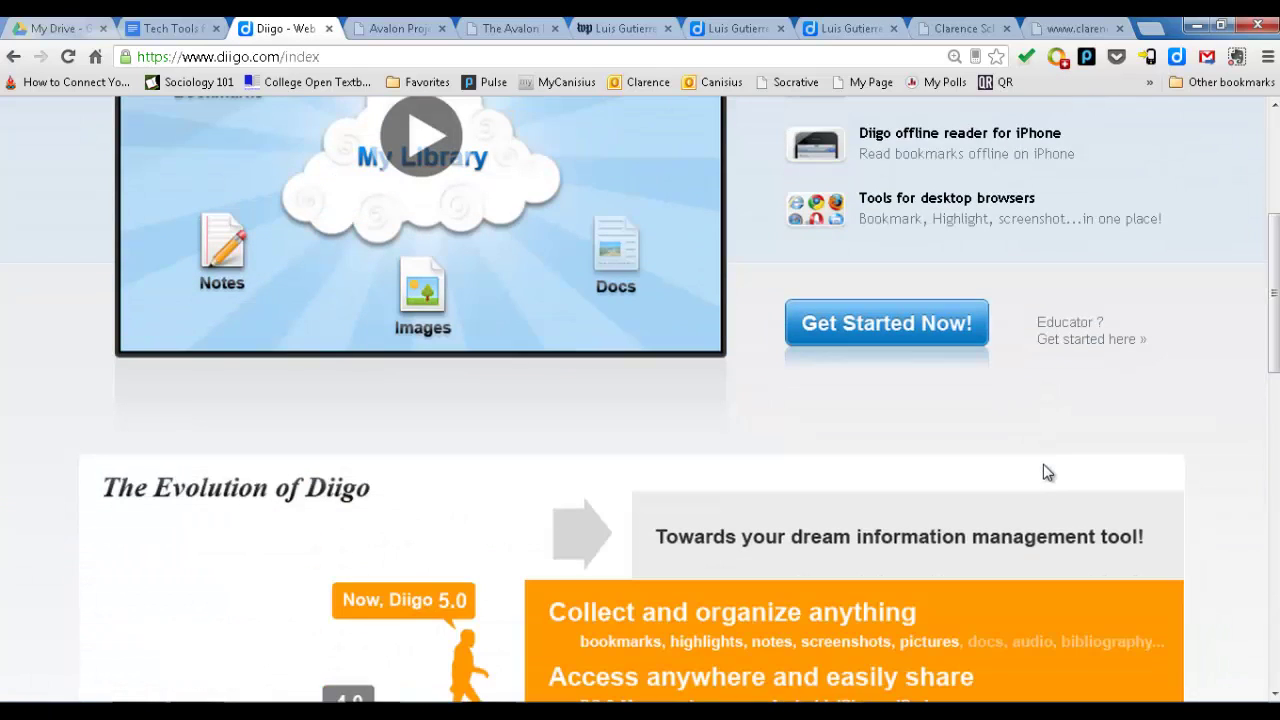
pyautogui.scroll(-6, 1043, 472)
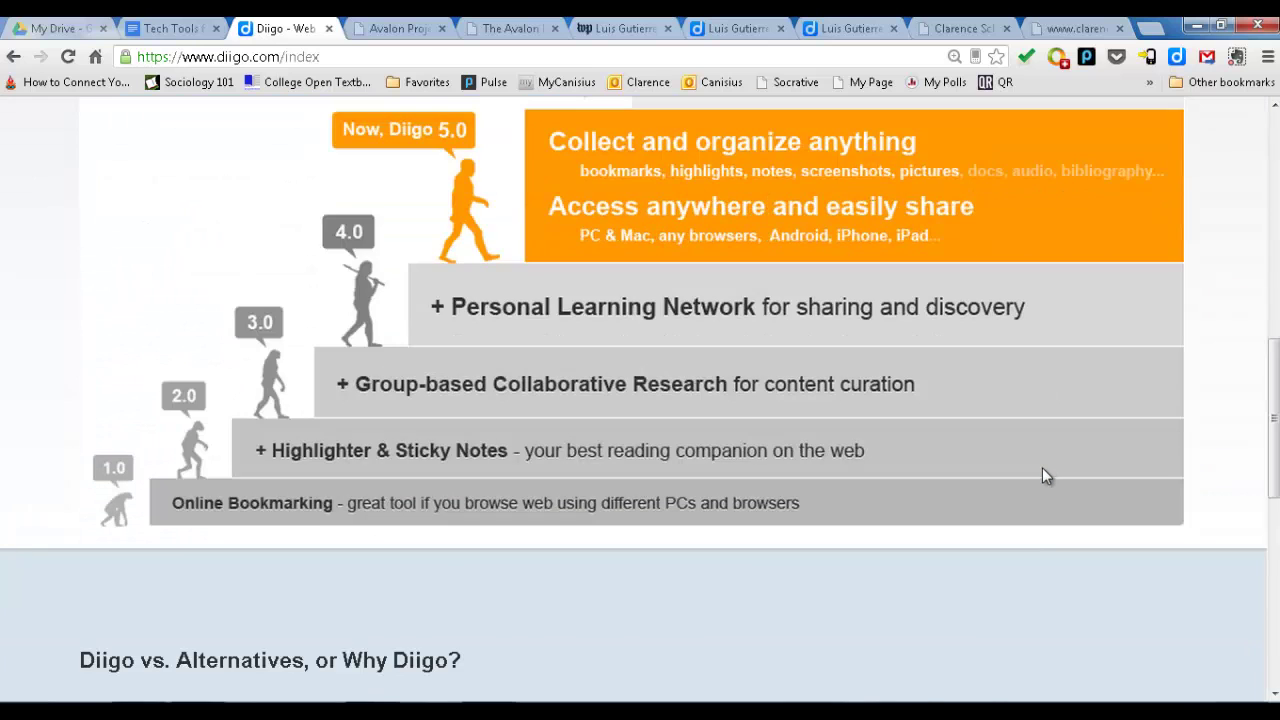
pyautogui.scroll(-4, 1041, 472)
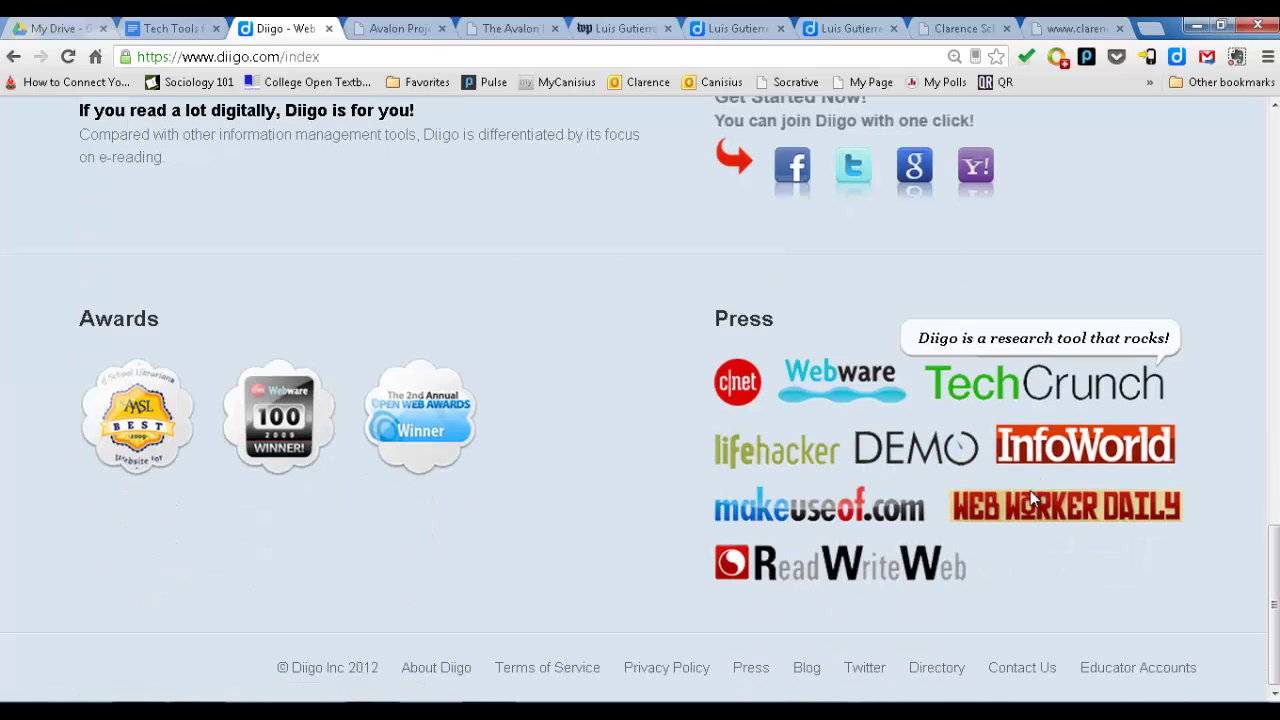
pyautogui.click(1143, 666)
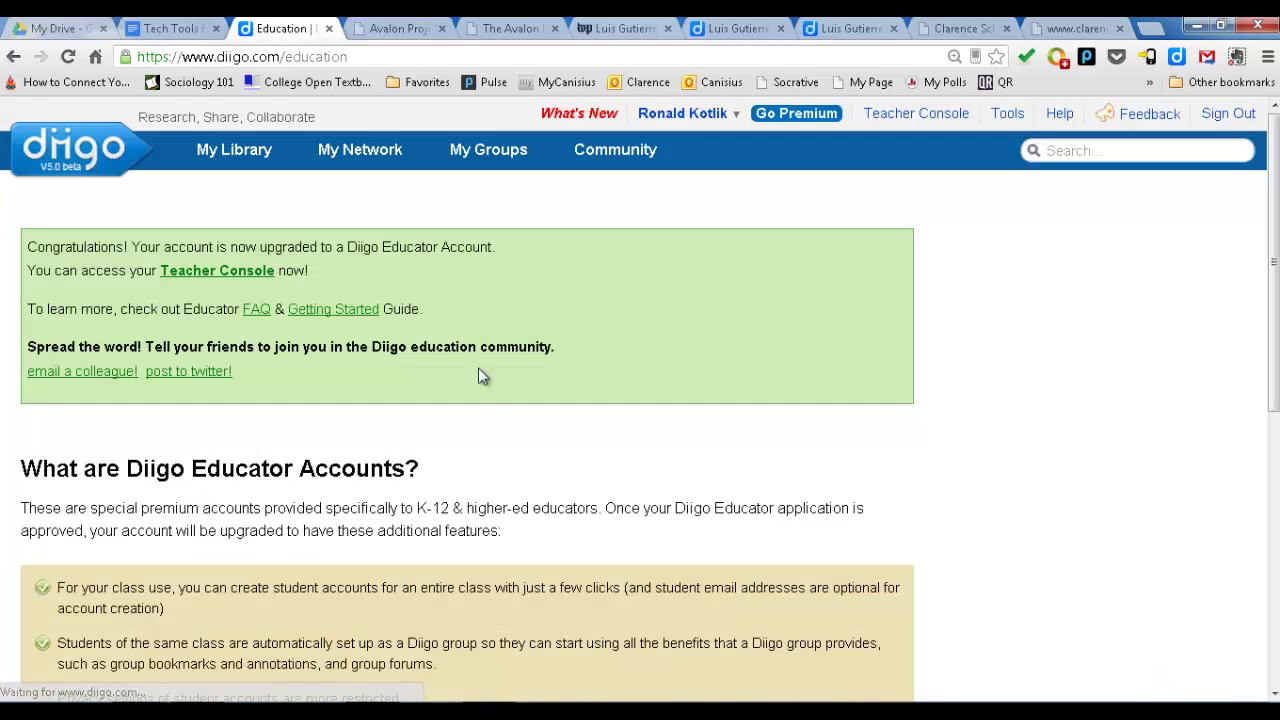
pyautogui.scroll(-6, 380, 354)
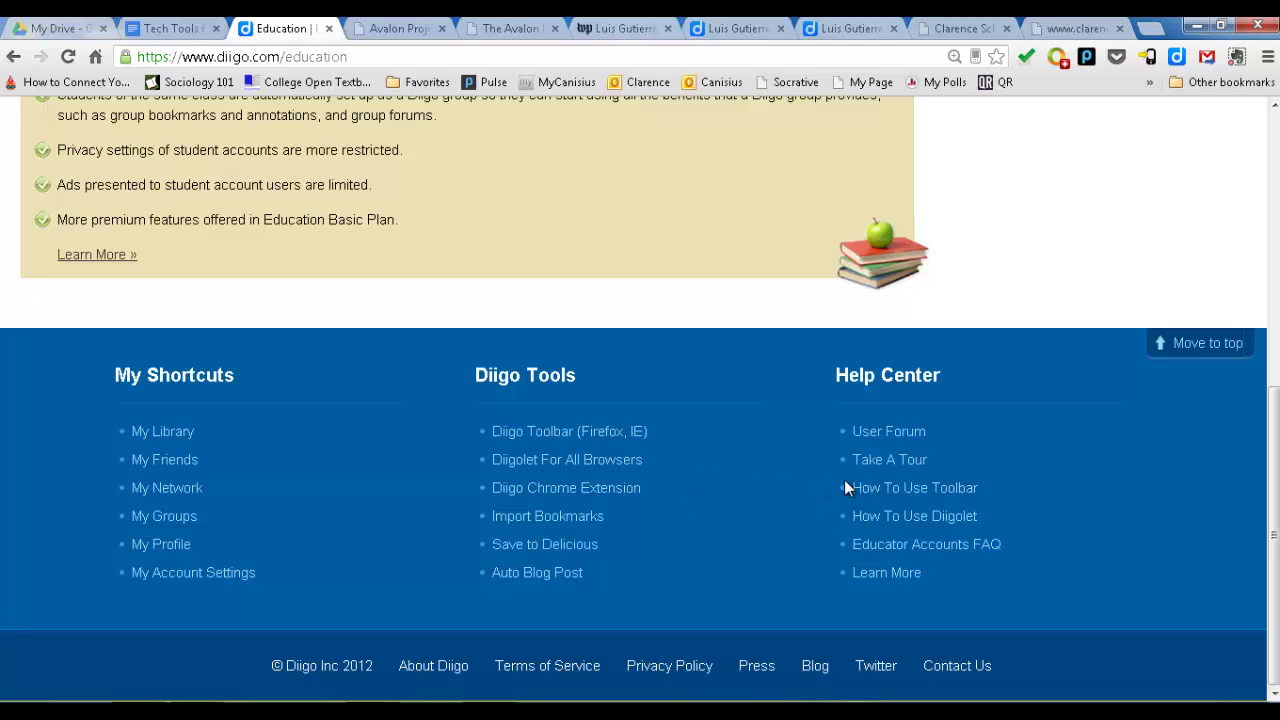
pyautogui.click(893, 584)
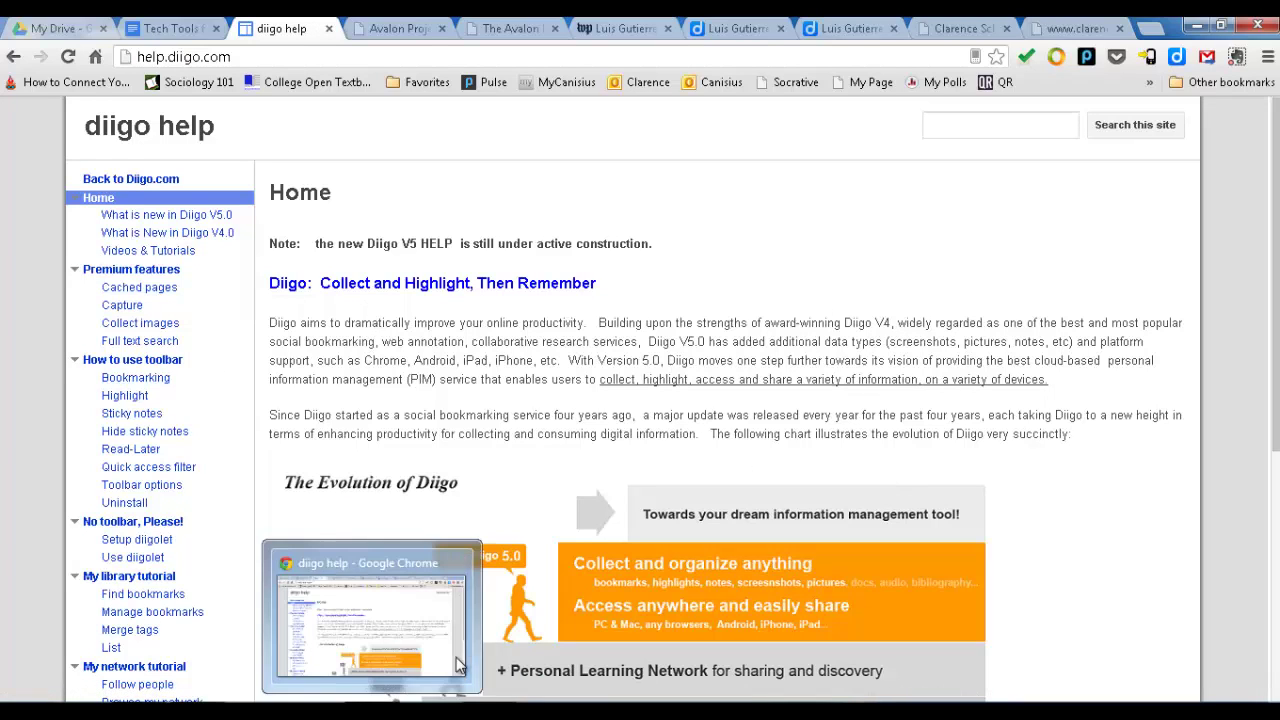
pyautogui.hotkey('alt', 'Left')
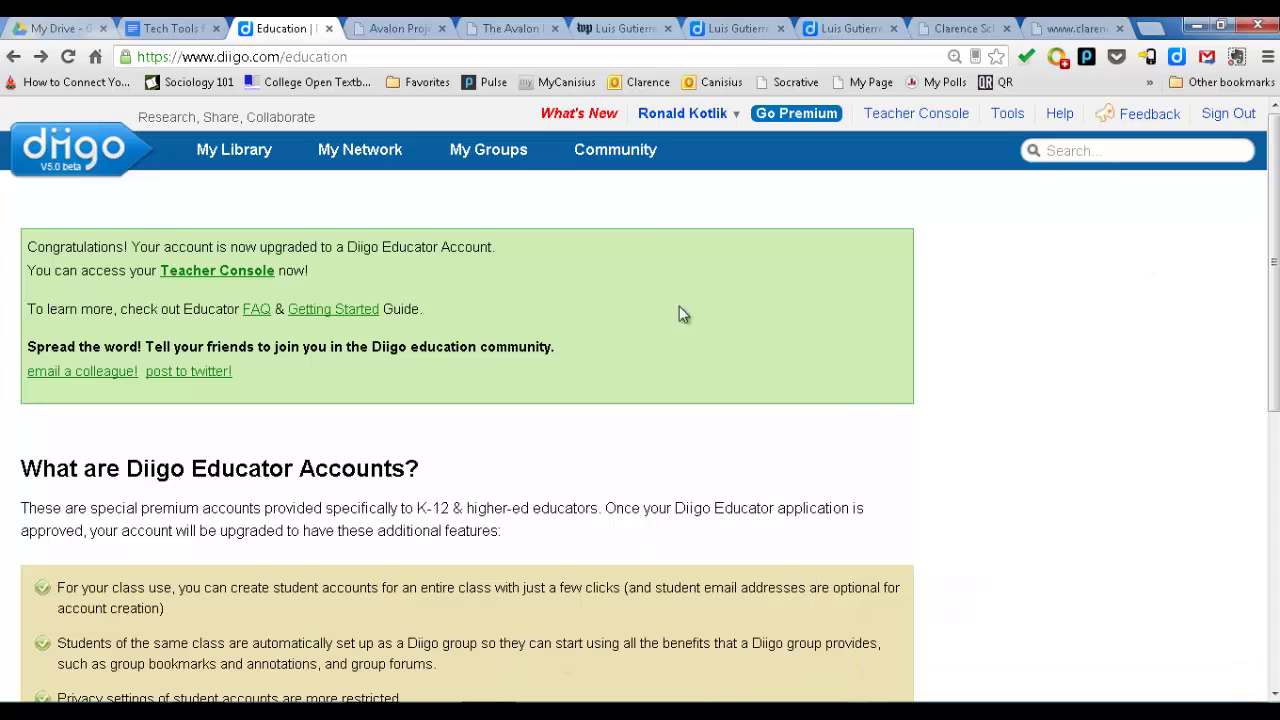
# - Open Go Premium pricing comparing Basic at $20/year, Premium at $40/year and Free
pyautogui.click(800, 114)
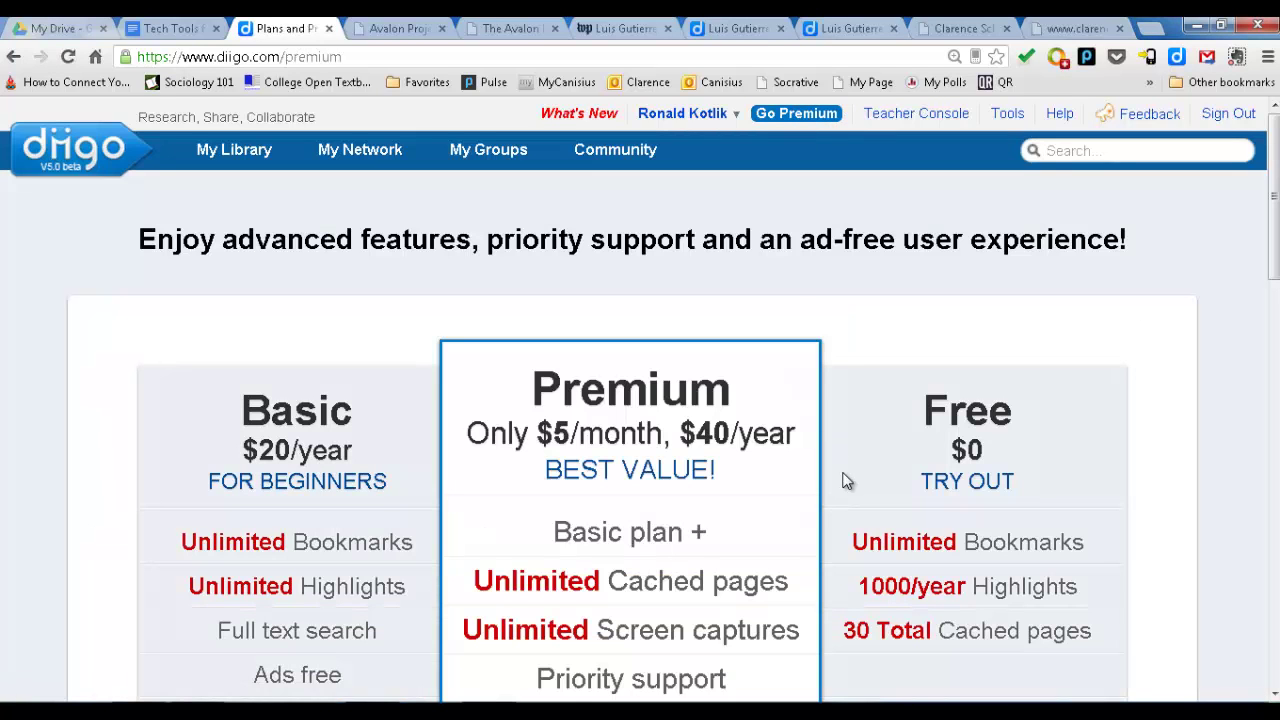
pyautogui.scroll(-3, 639, 401)
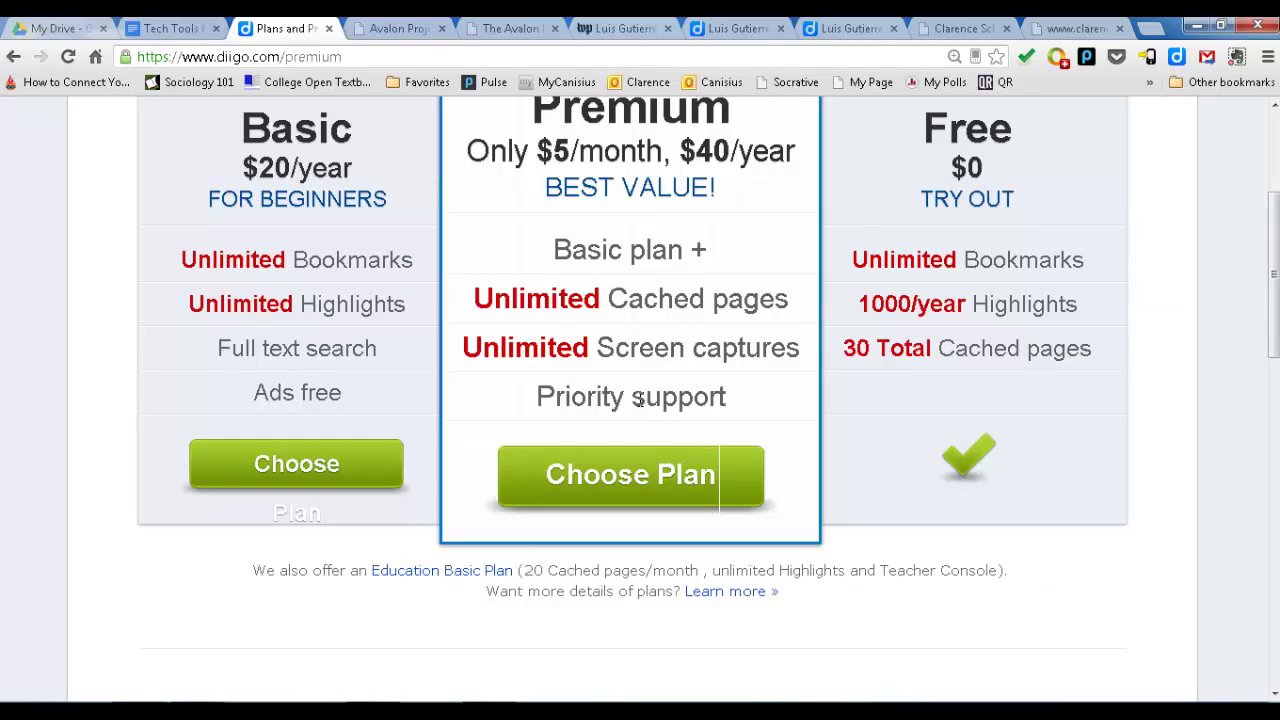
pyautogui.scroll(1, 618, 390)
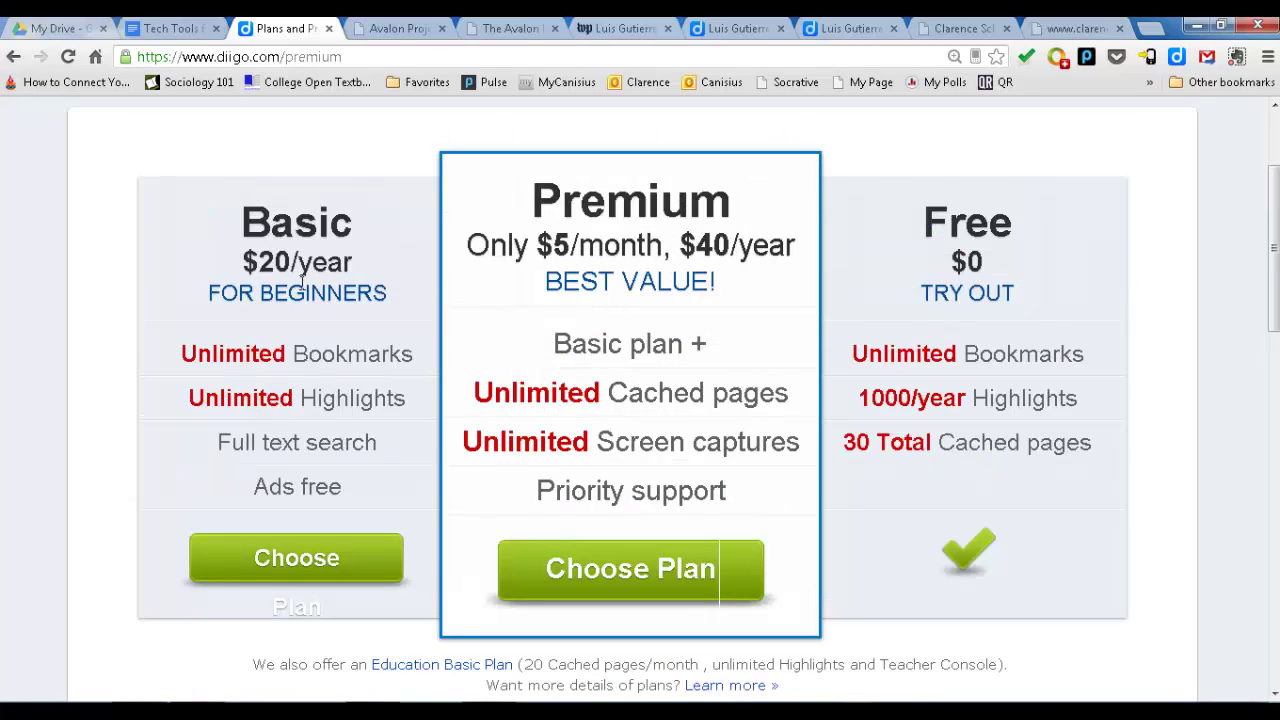